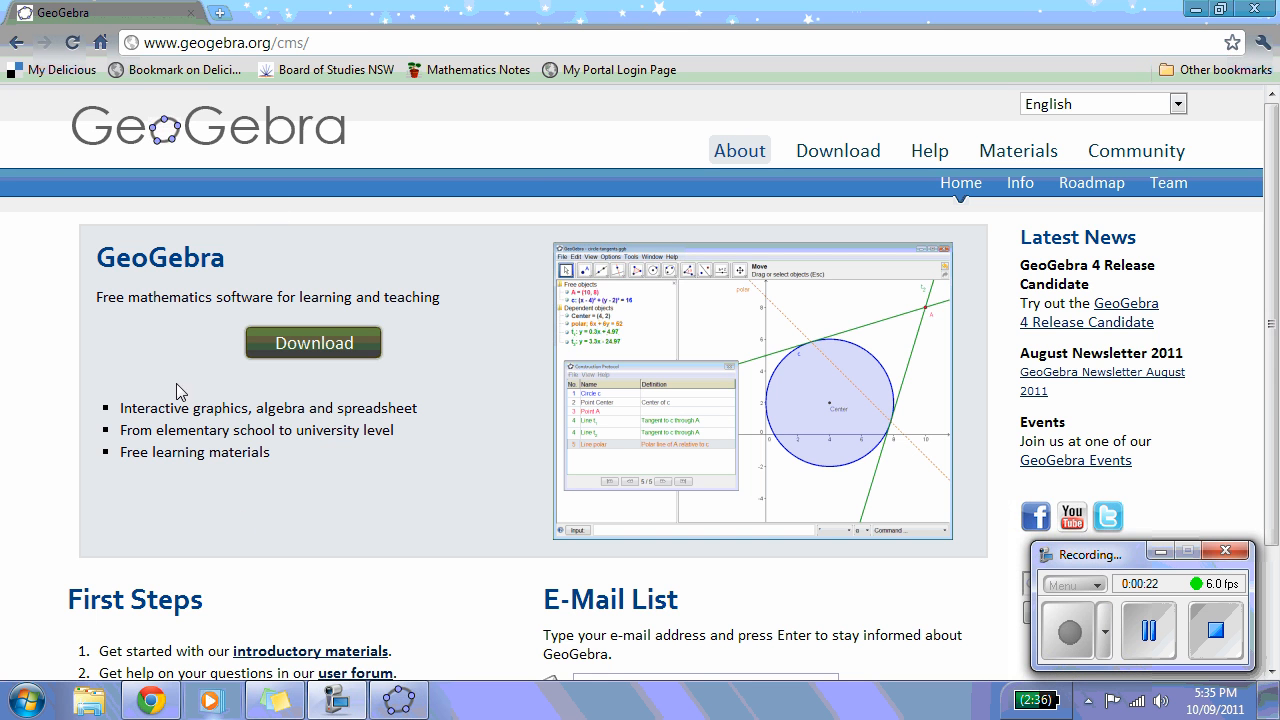
Switch to GeoGebra and show the coordinate axes and the grid in the drawing area.
click(399, 703)
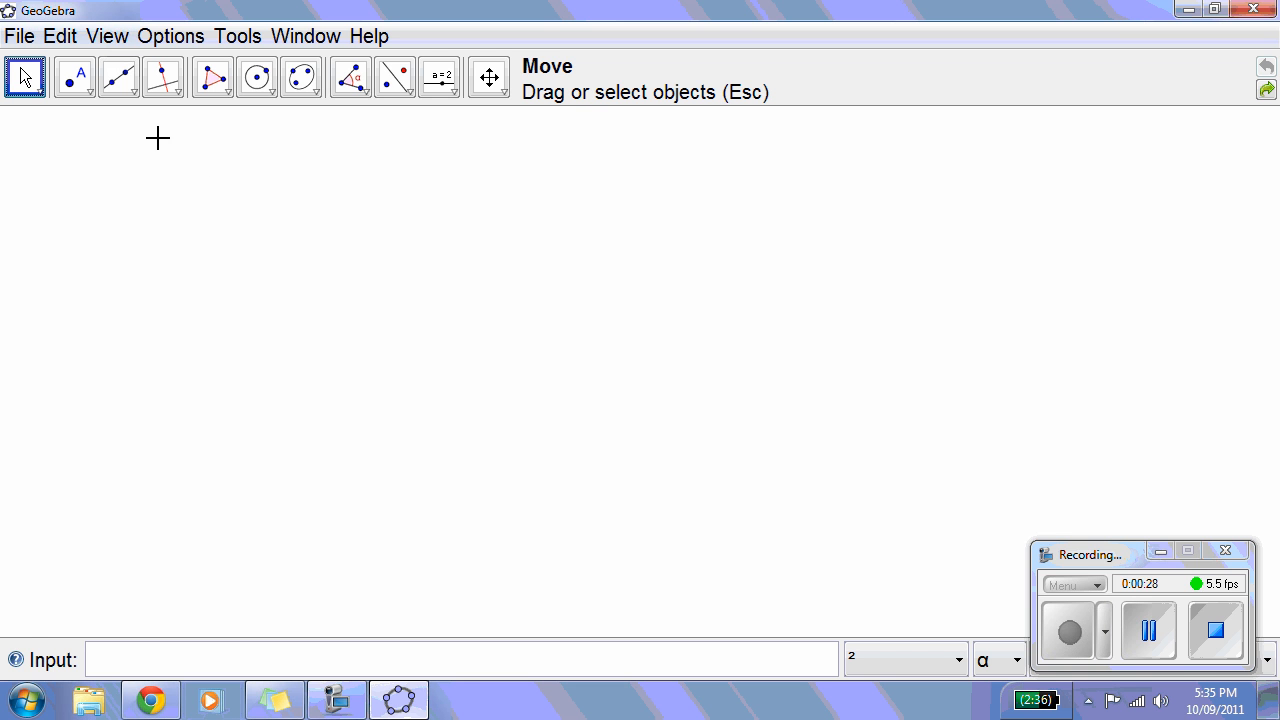
click(122, 40)
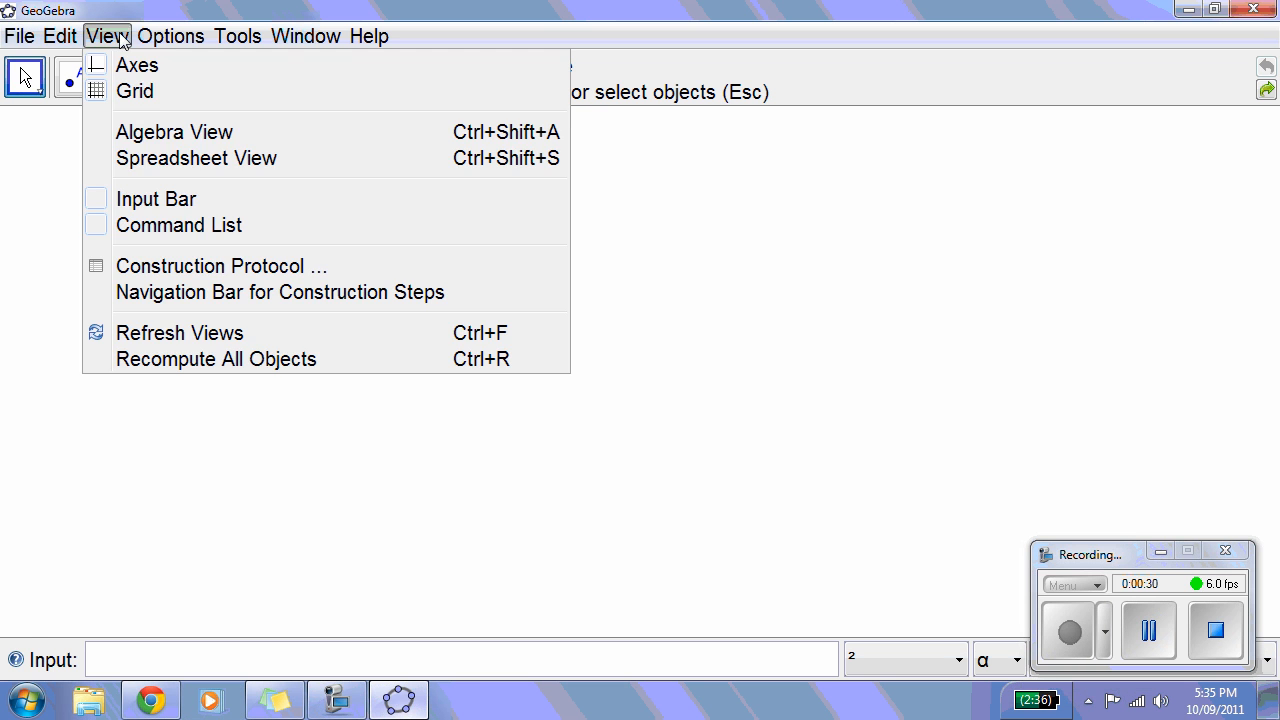
click(126, 66)
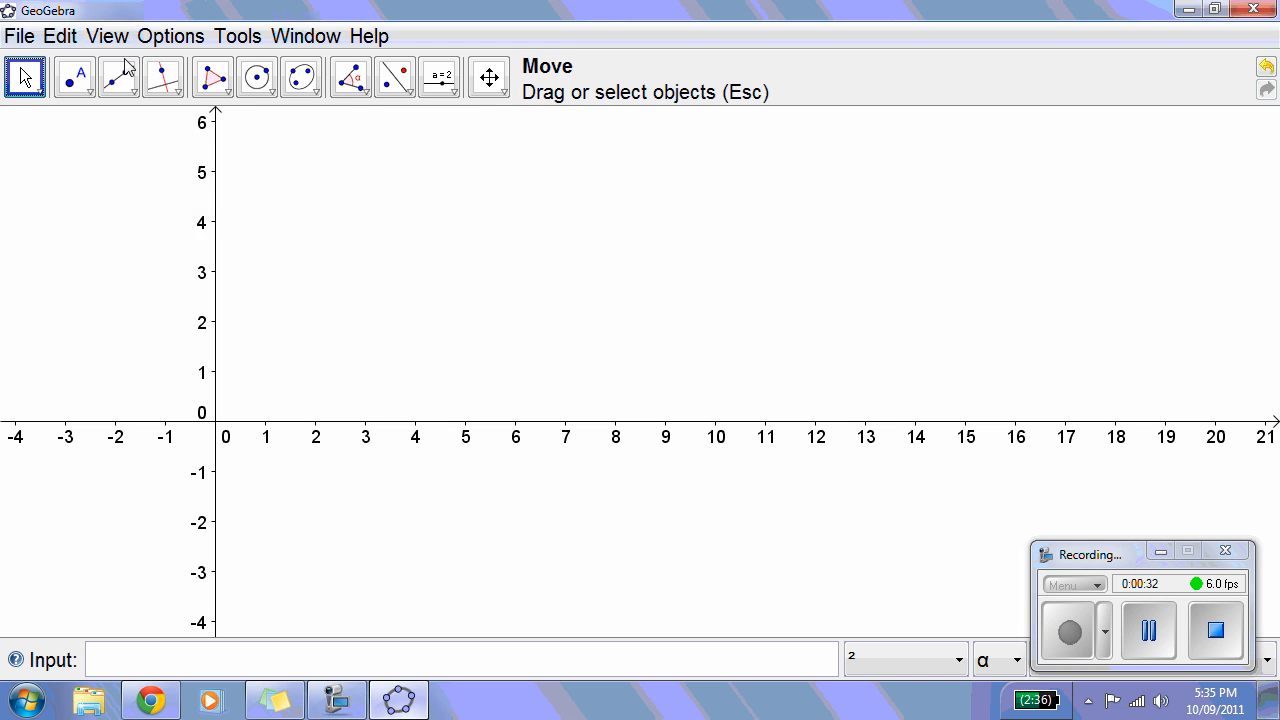
click(122, 37)
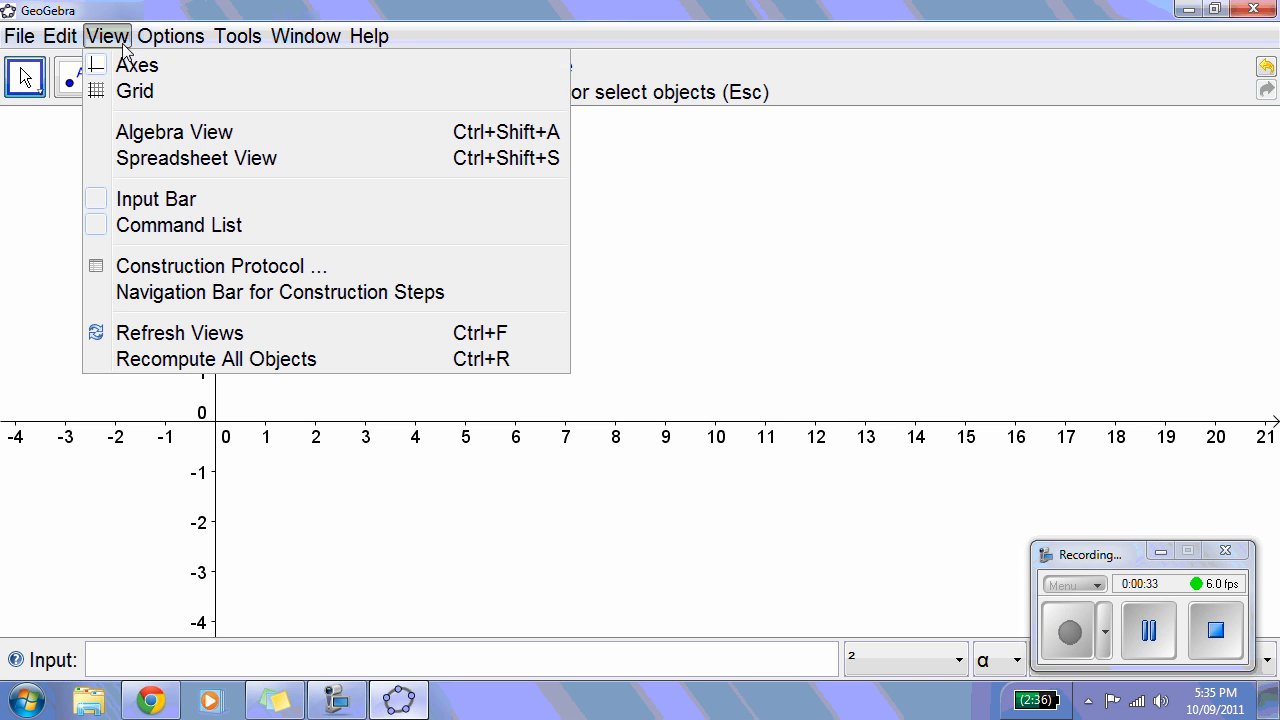
click(138, 95)
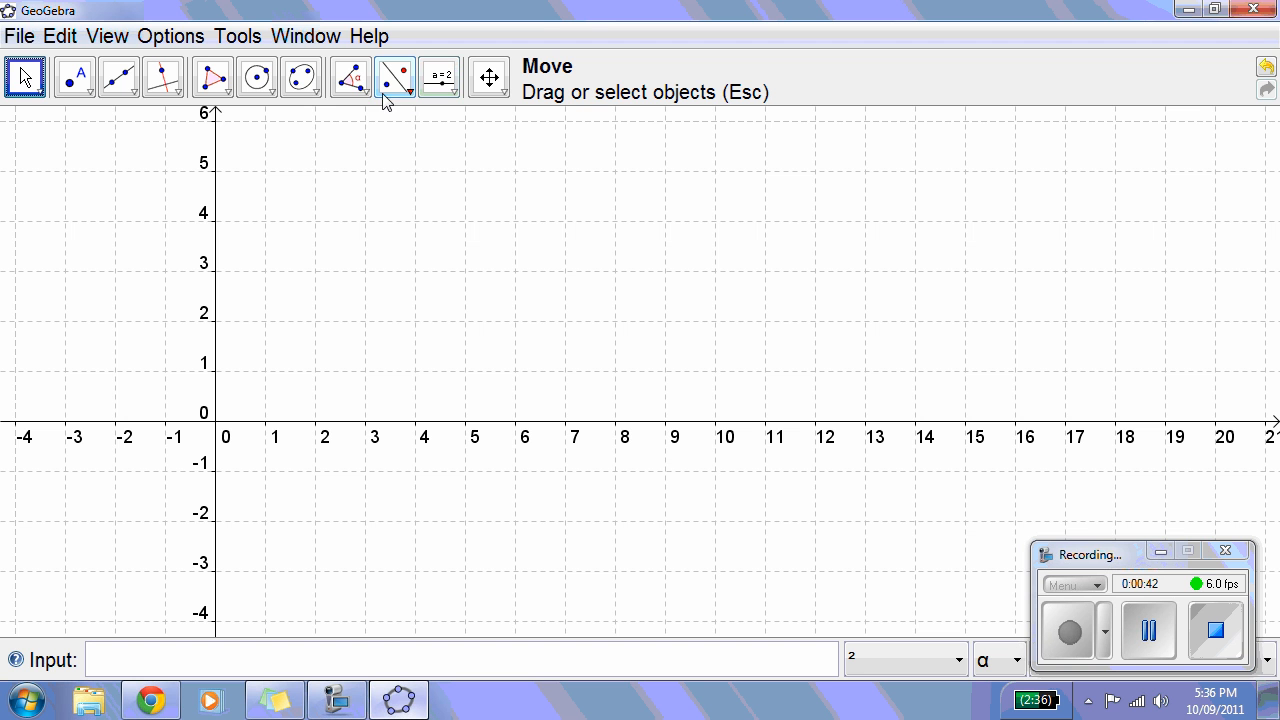
Draw a nearly horizontal segment between two points, from about (3.7, 5.1) to about (10.1, 5.2).
click(272, 92)
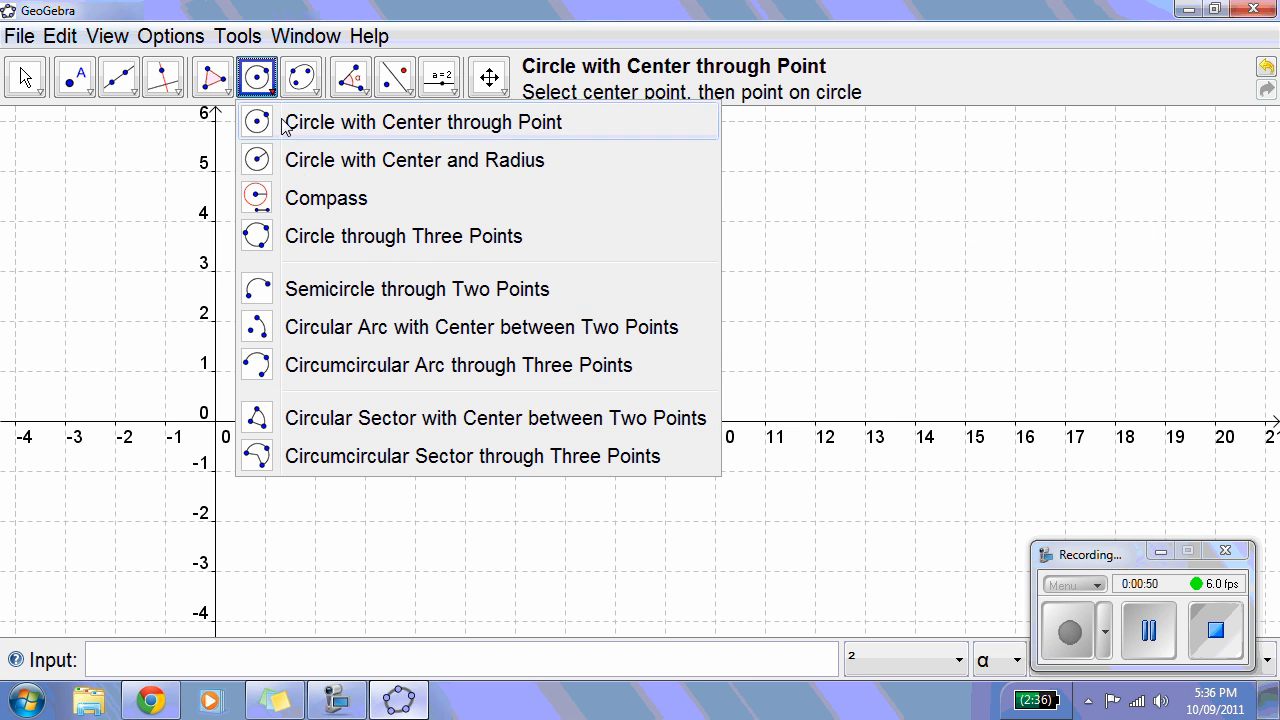
mouse_move(133, 88)
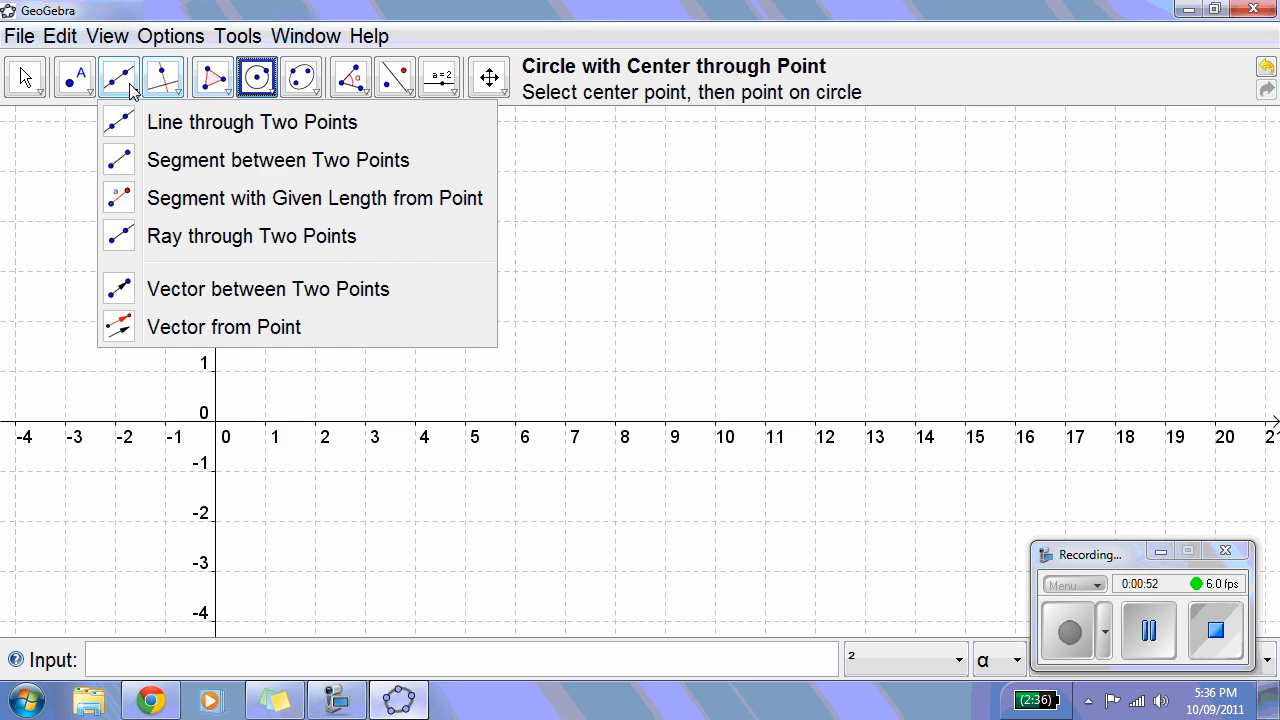
mouse_move(77, 85)
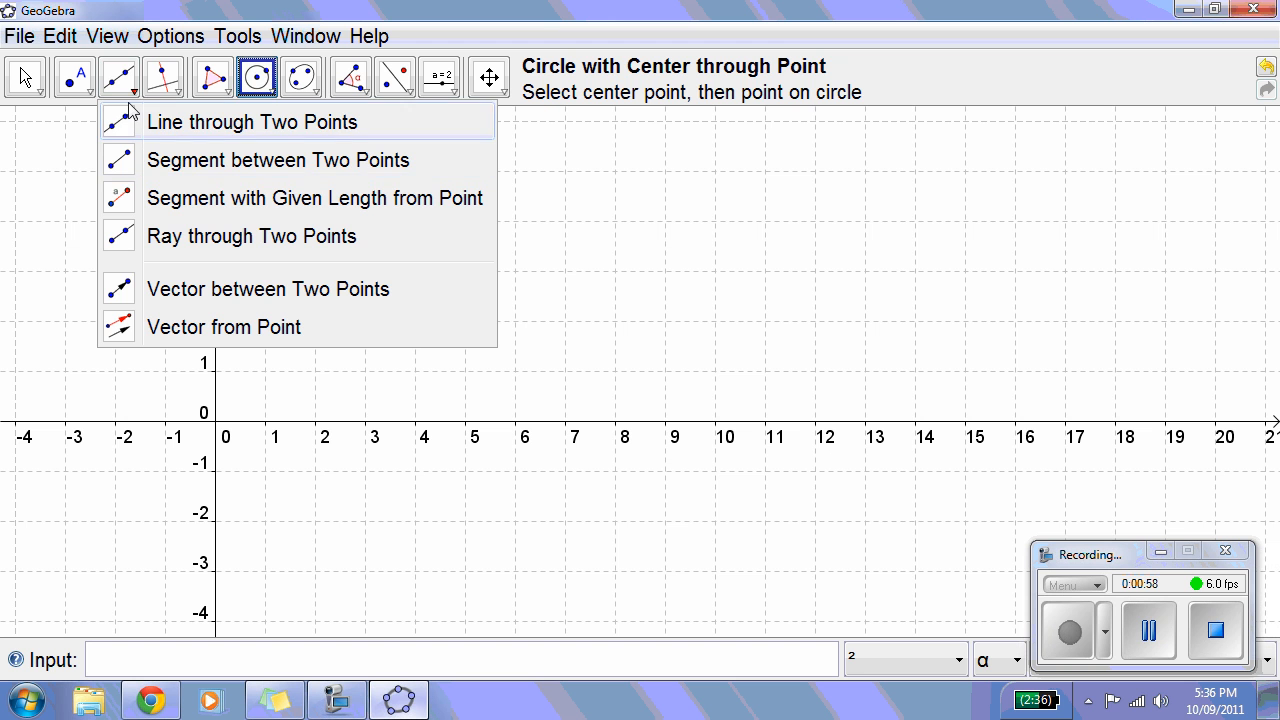
click(157, 162)
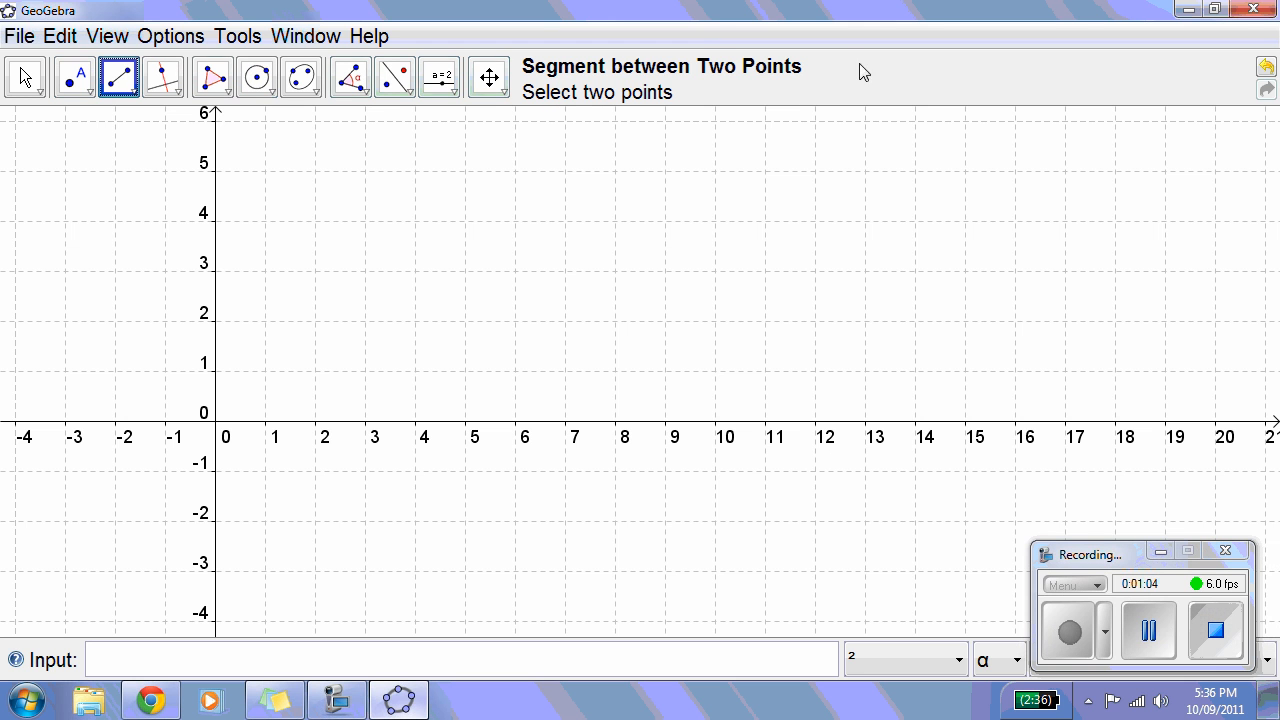
click(398, 165)
click(720, 159)
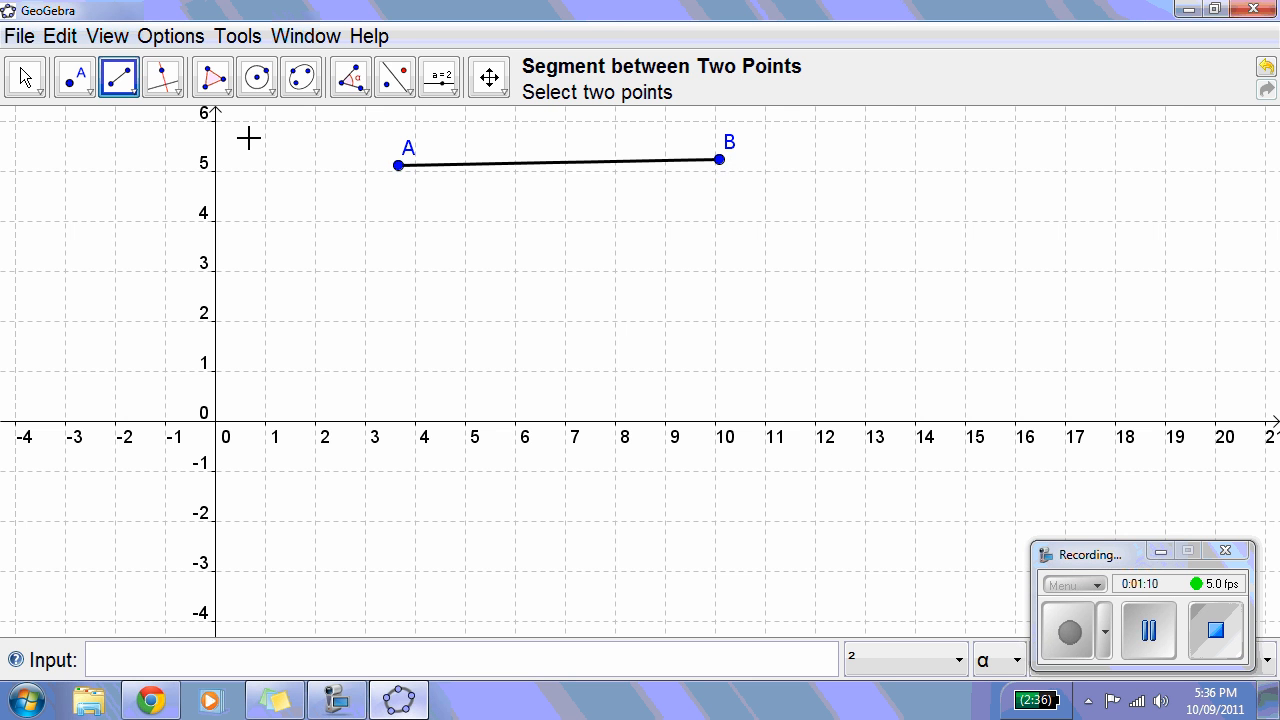
Place two free points below the segment, at about (4.3, 3.7) and (8, 3.3).
click(79, 87)
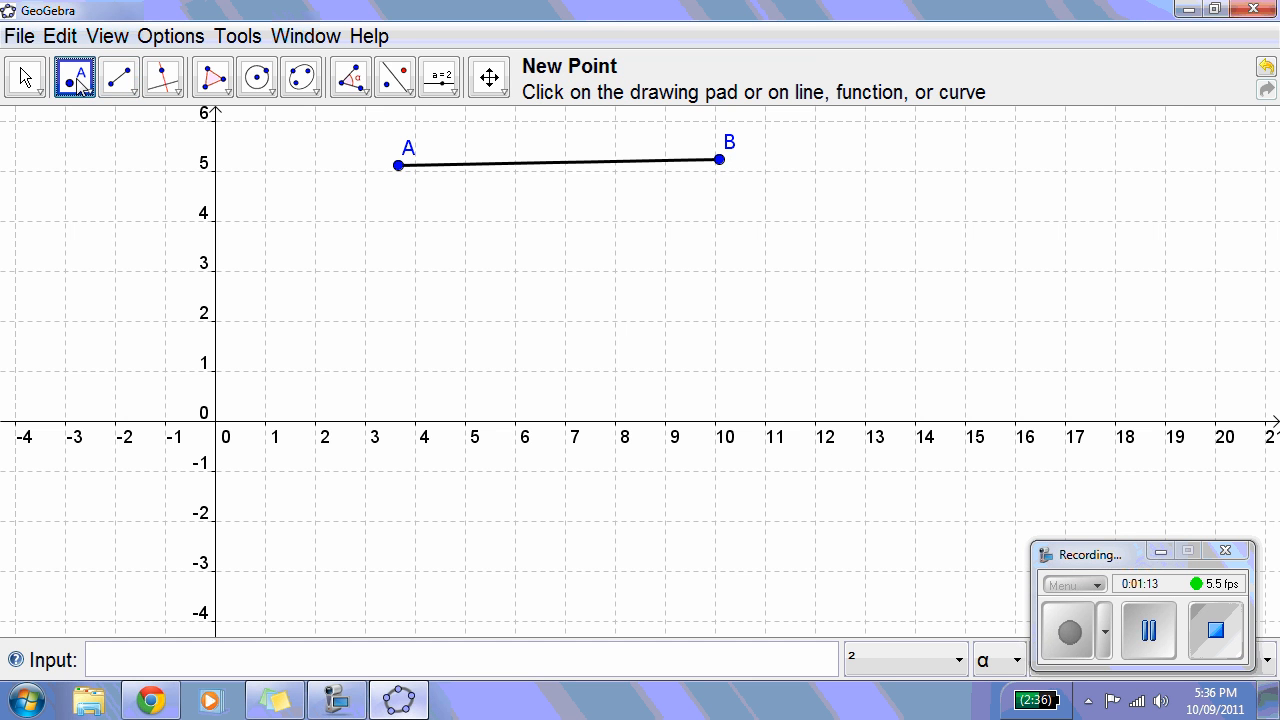
click(432, 237)
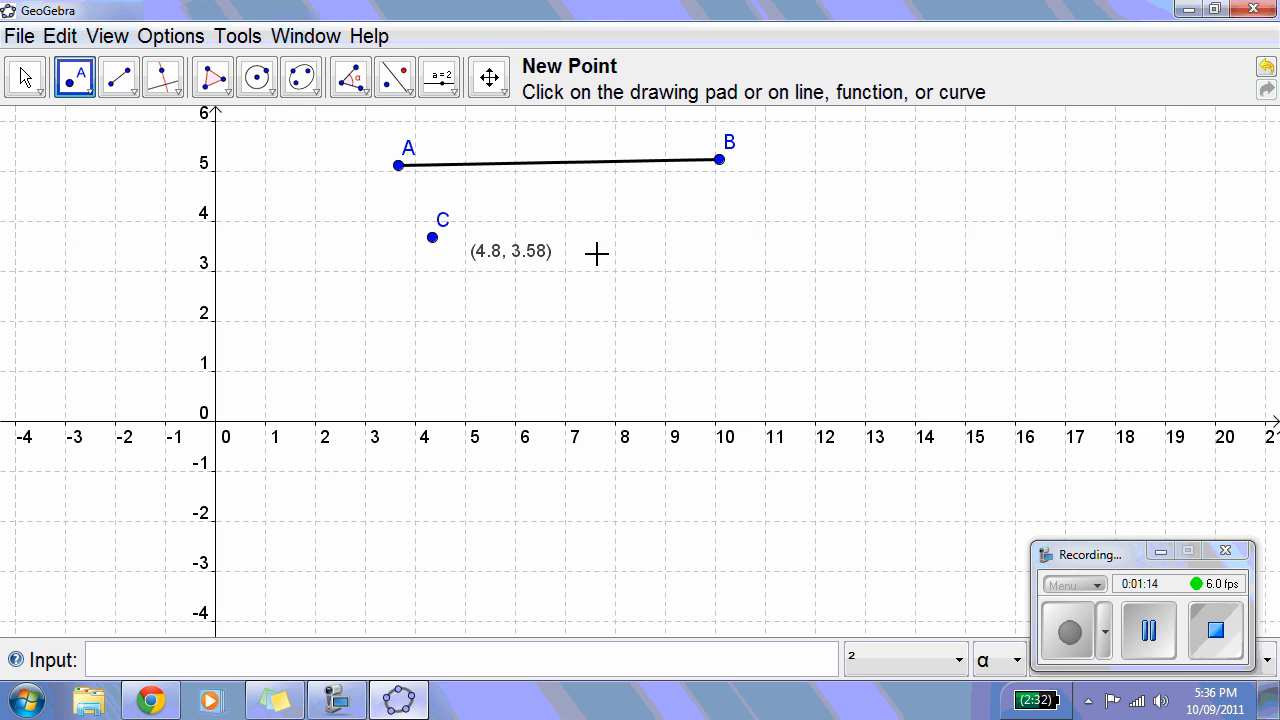
click(615, 259)
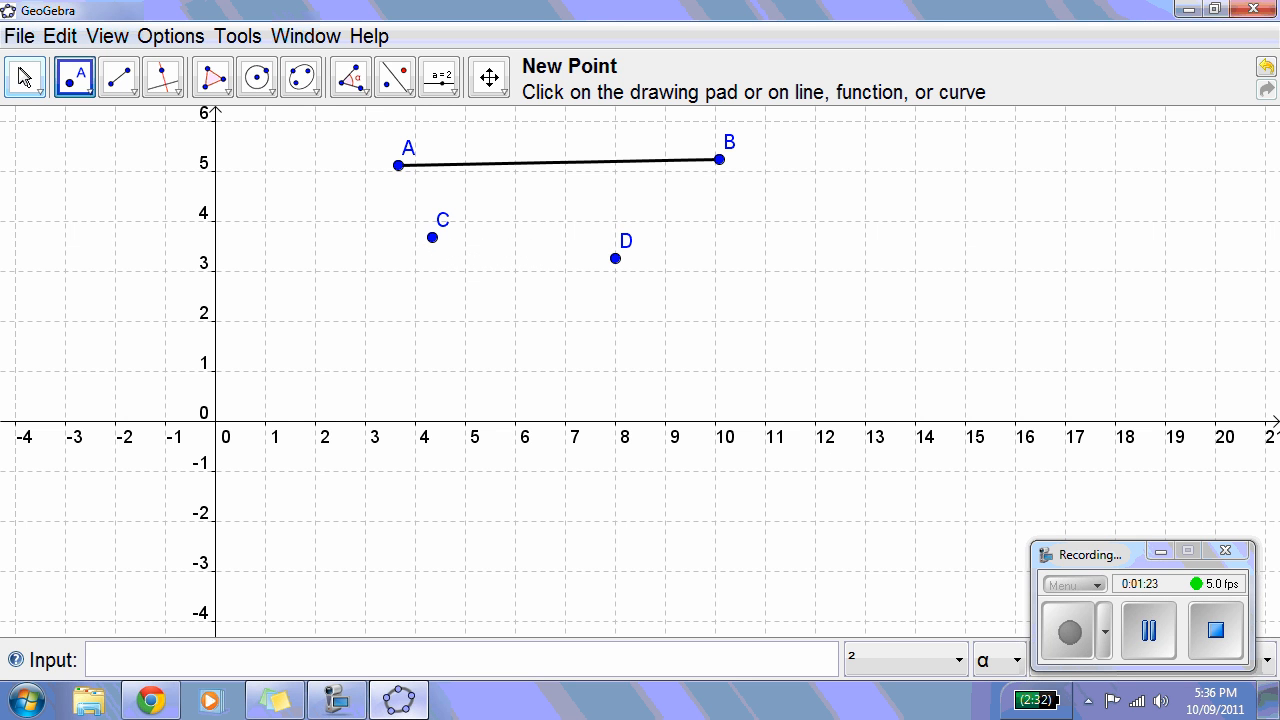
Move point C down to about (4.4, 3.2) and segment endpoint A to about (4.6, 5.1).
click(25, 78)
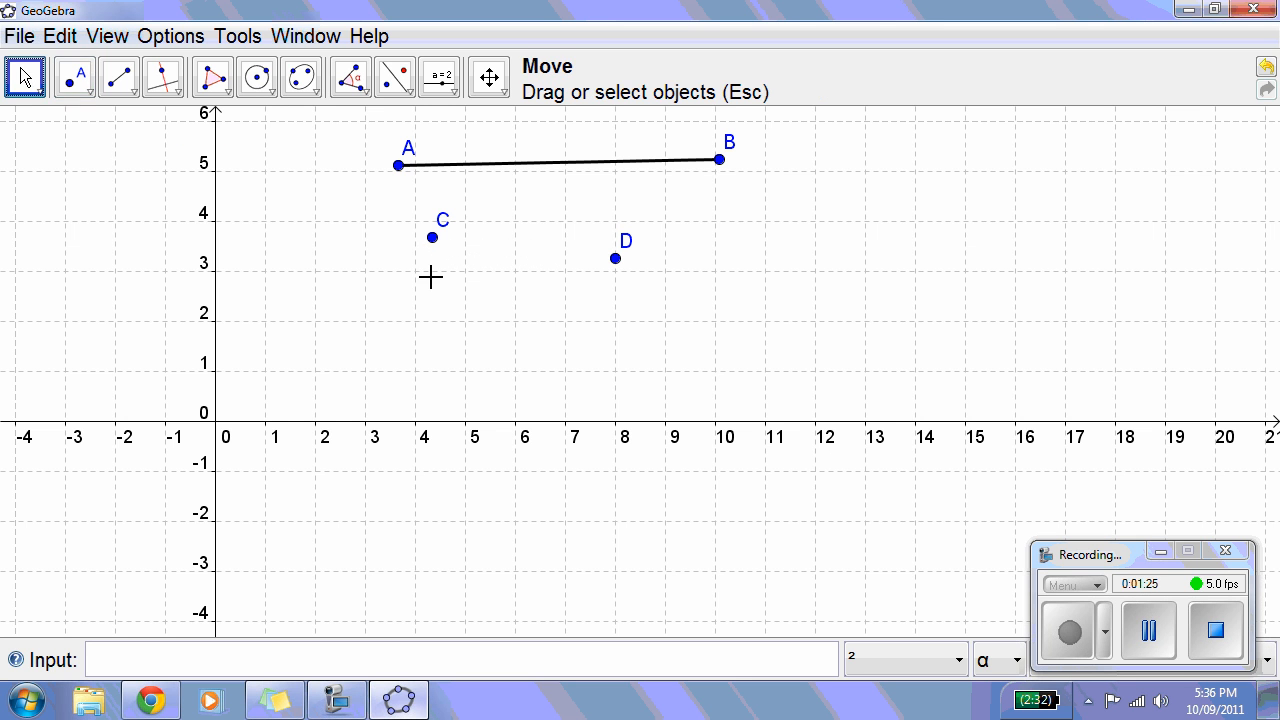
mouse_move(432, 238)
mouse_down()
mouse_move(434, 292)
mouse_move(435, 260)
mouse_up()
drag(400, 168, 451, 176)
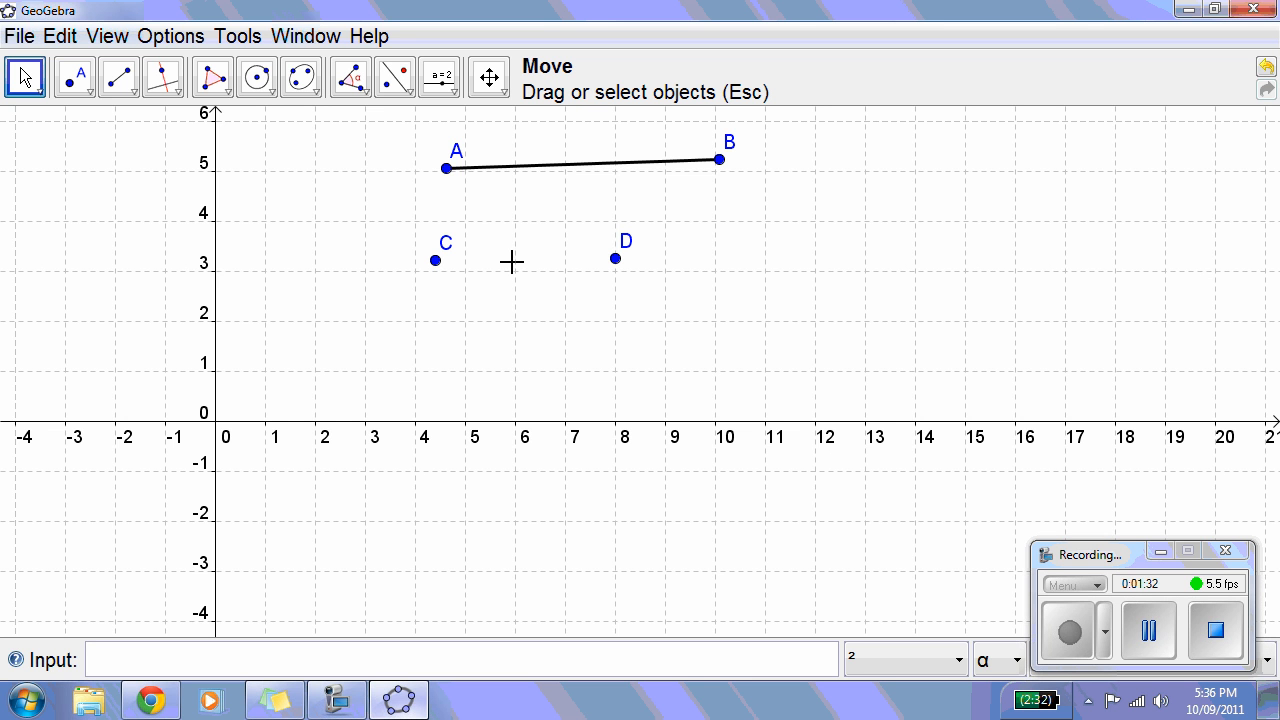
Undo the moves of points A and C and the placement of point D.
click(1265, 68)
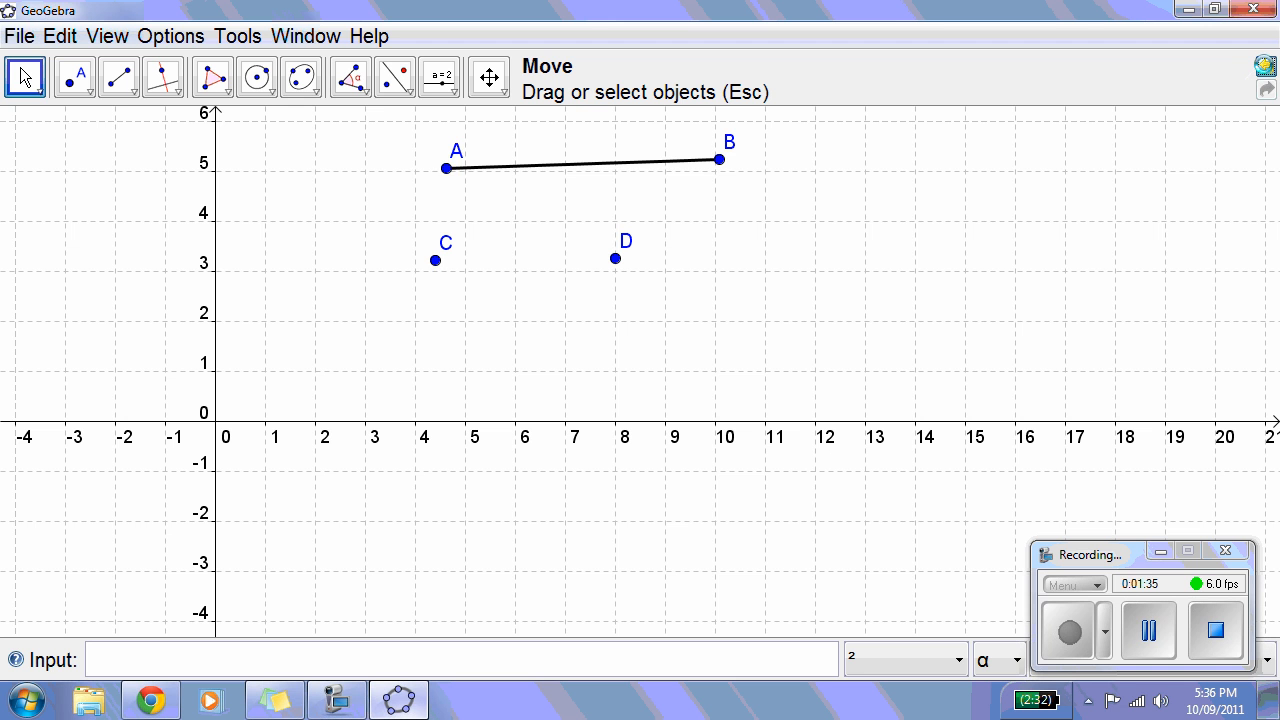
click(1265, 68)
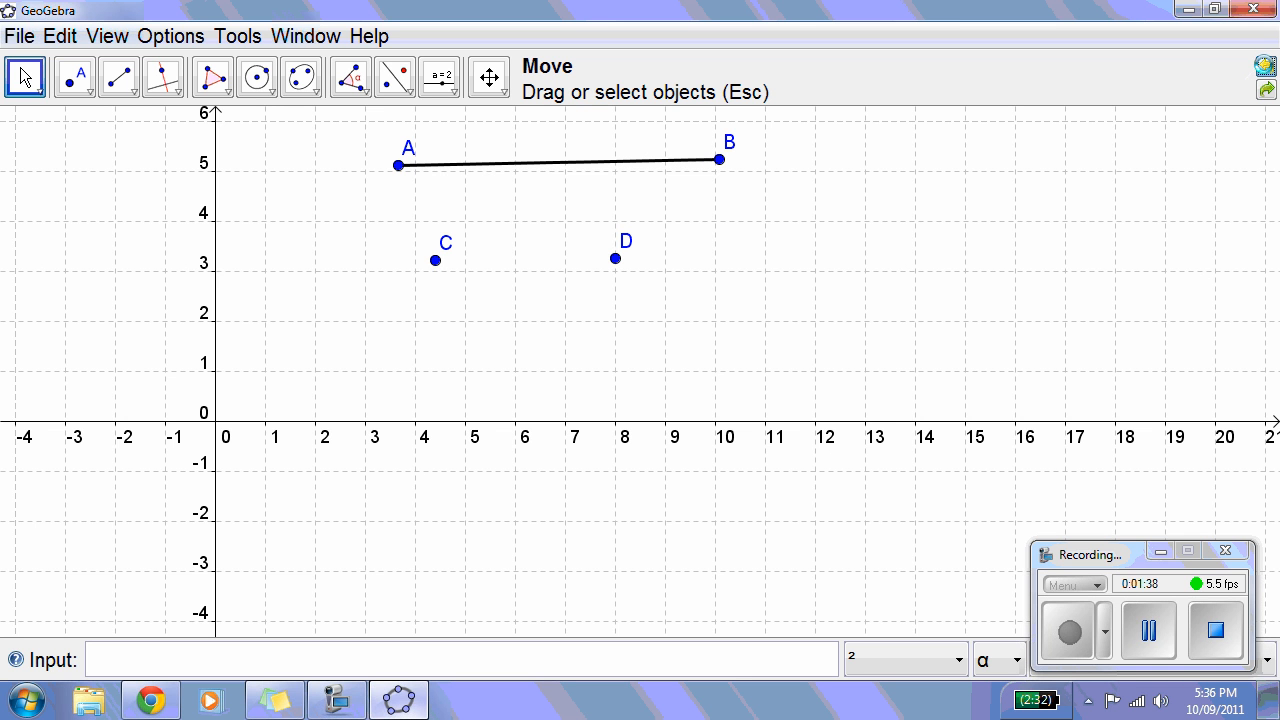
click(1265, 68)
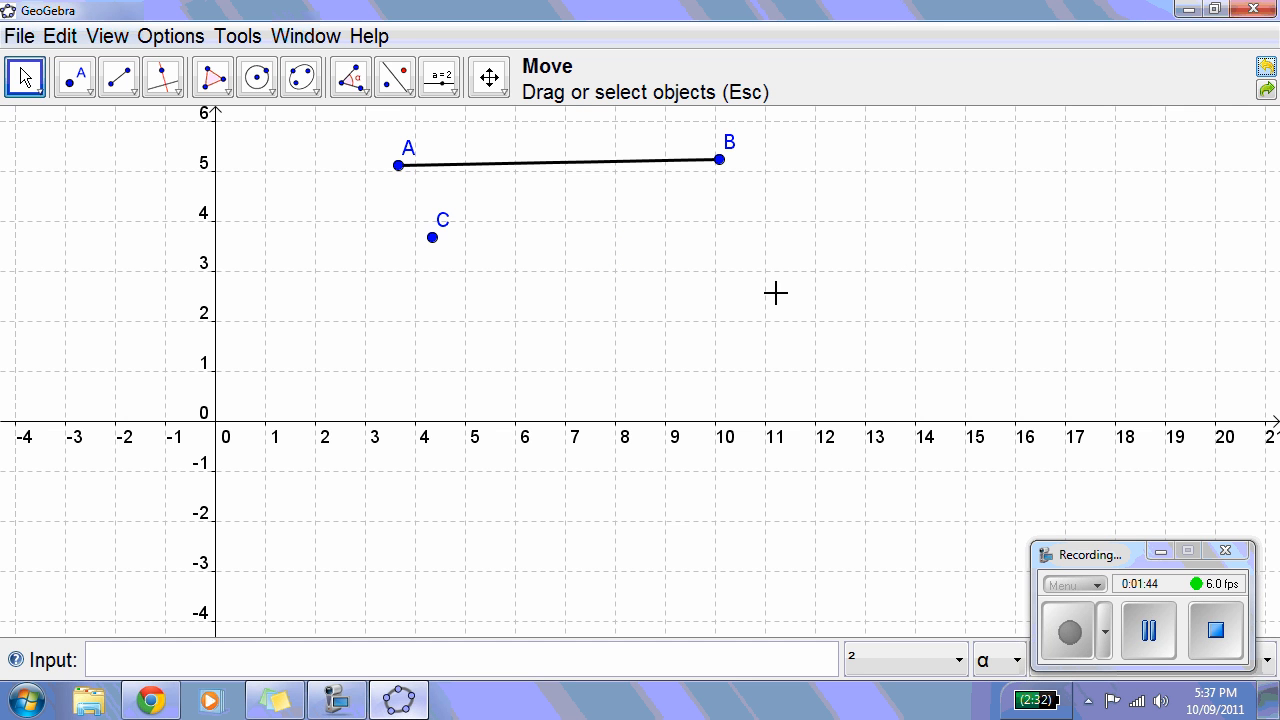
Delete segment AB with its endpoints and point C together, leaving the drawing area empty.
drag(776, 293, 348, 130)
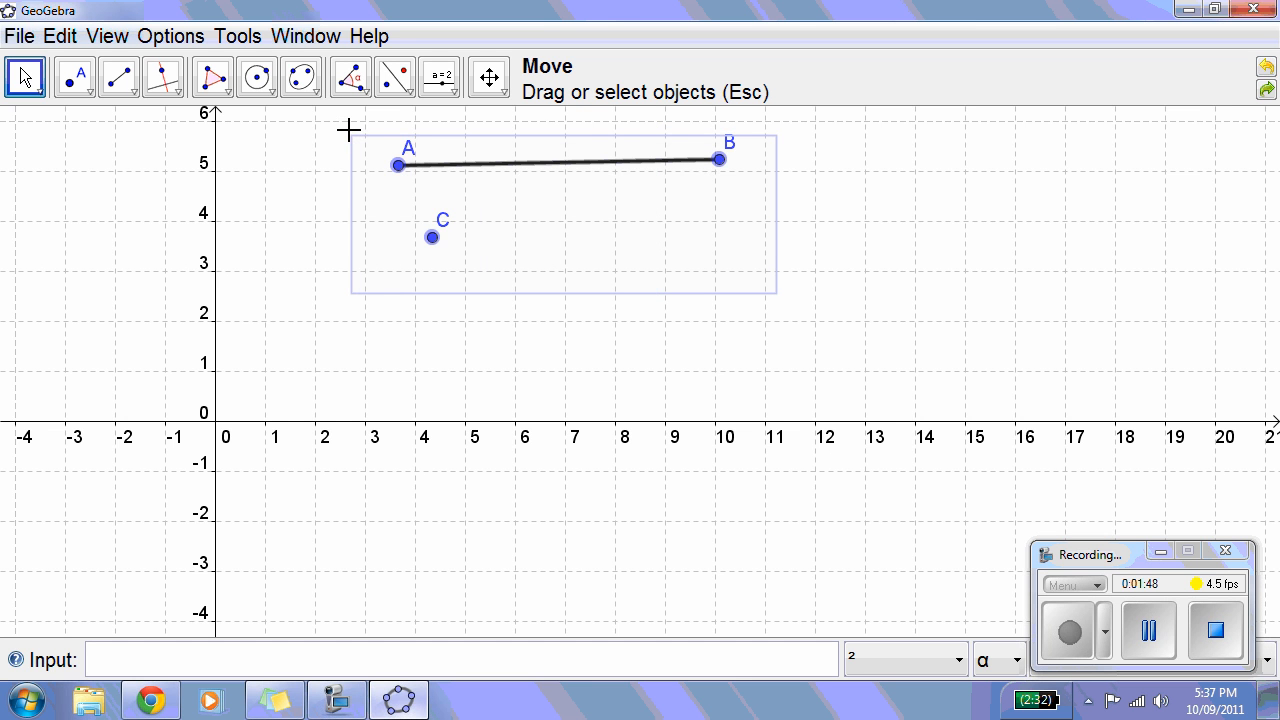
key(Delete)
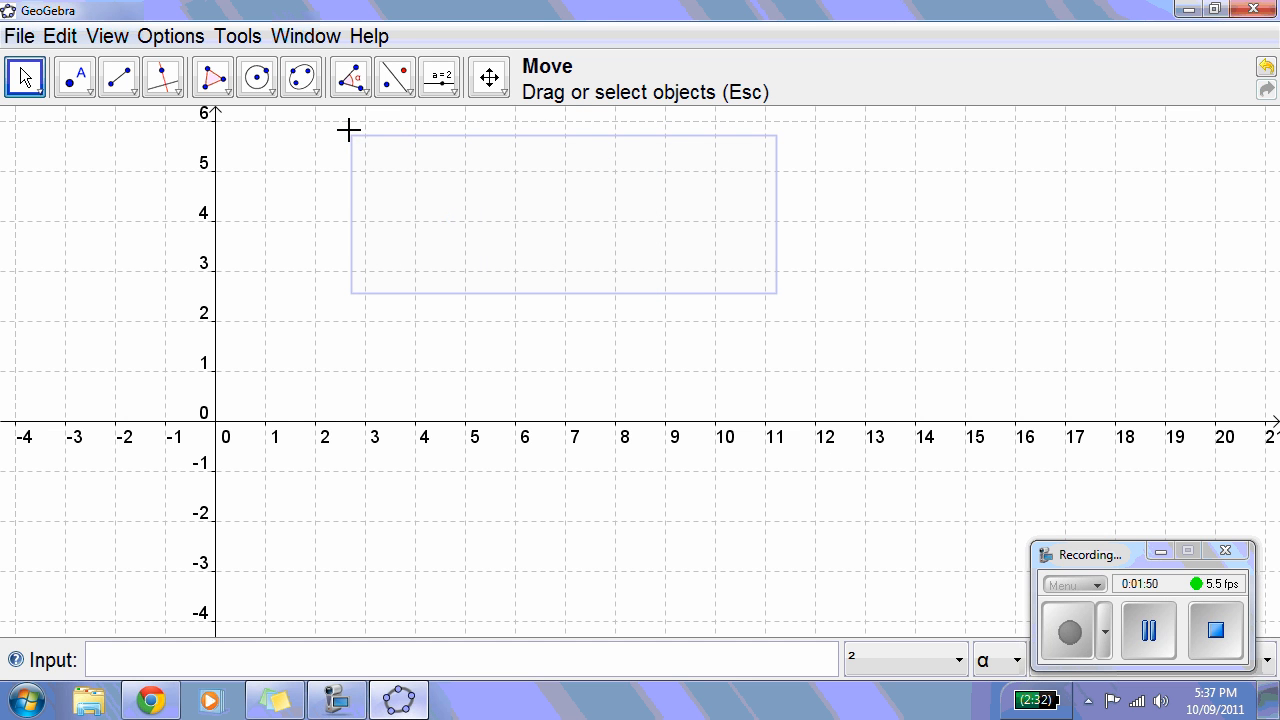
click(818, 222)
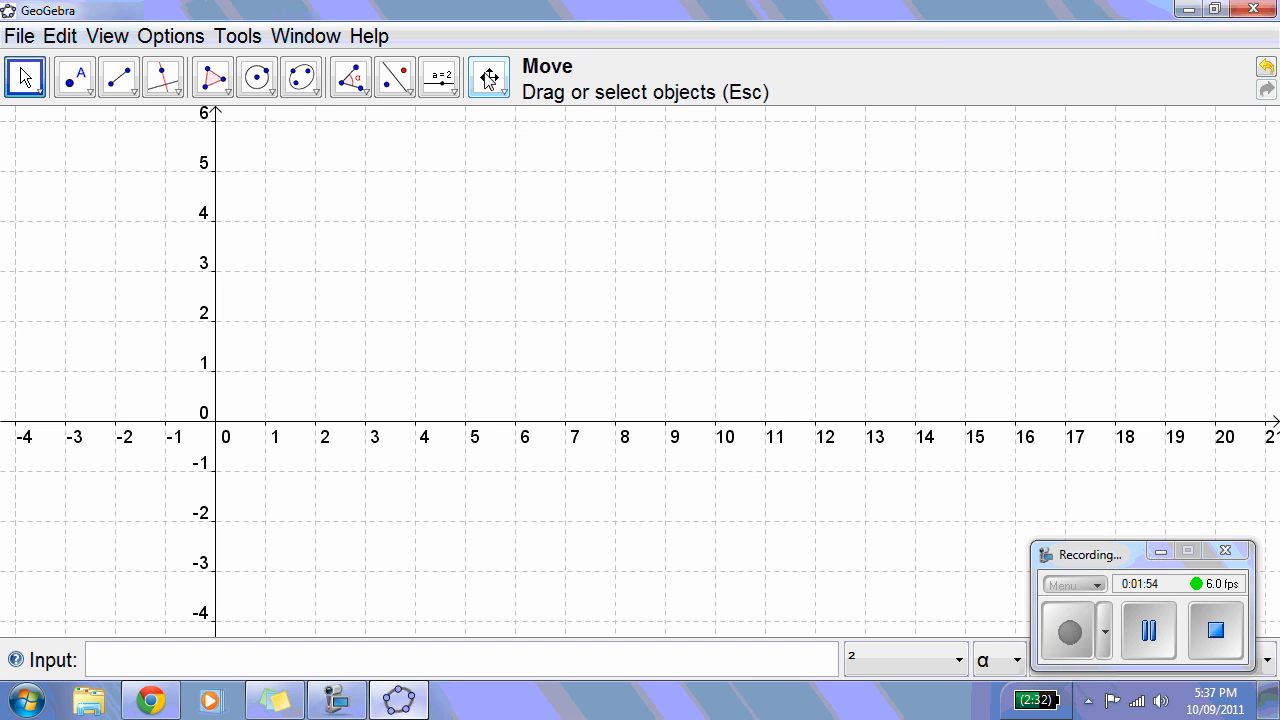
Plot the lines y=2x+1 and y=-3x+1 on the coordinate grid.
click(489, 78)
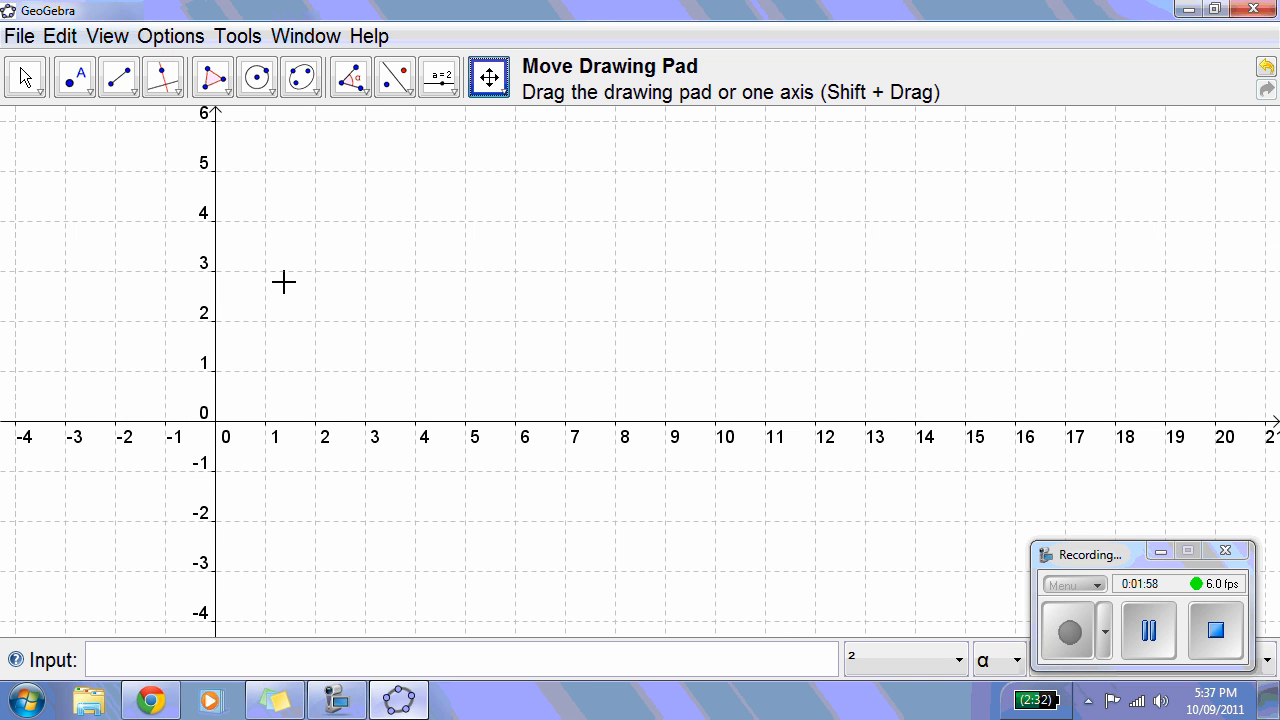
drag(334, 281, 671, 289)
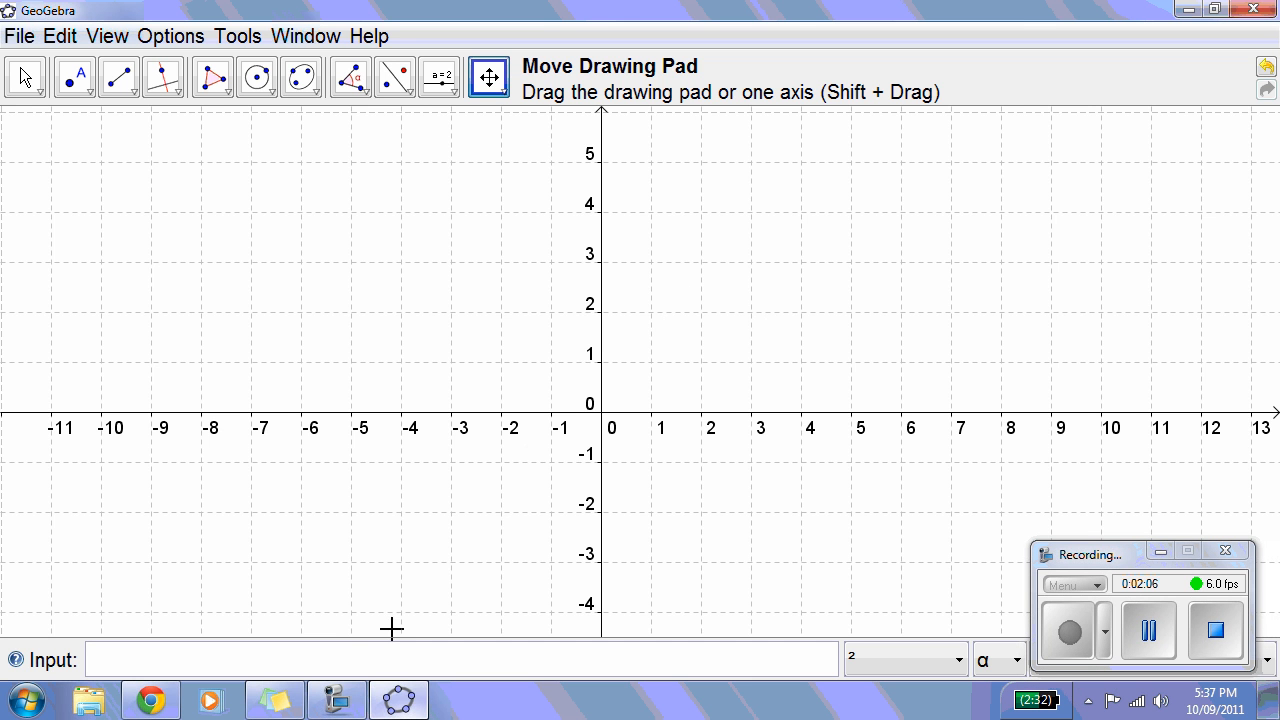
click(221, 660)
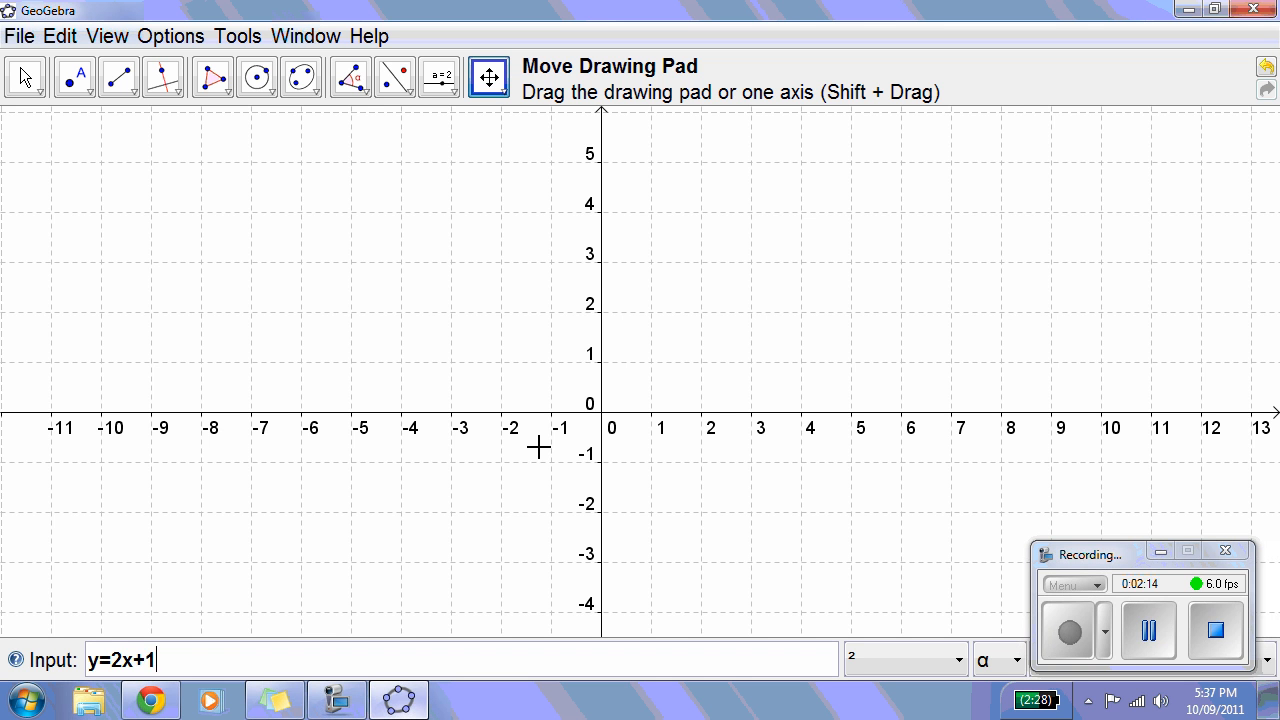
key(Return)
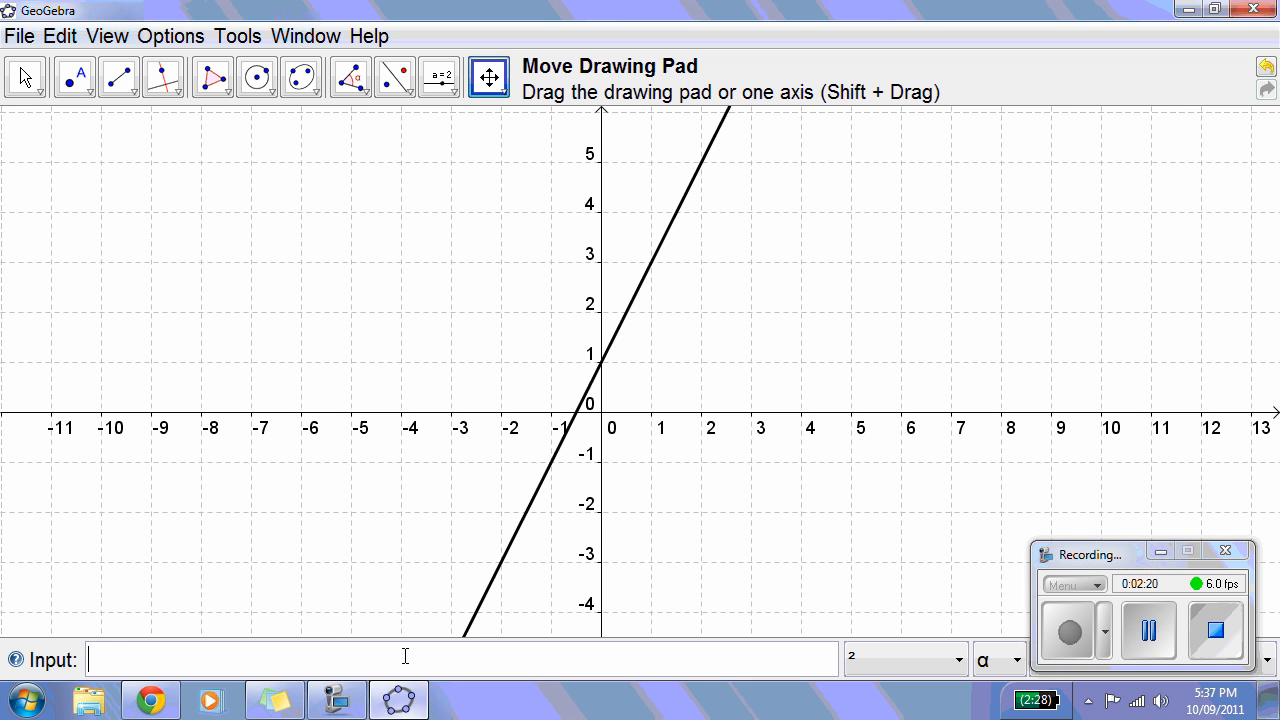
text(y=-3x+1)
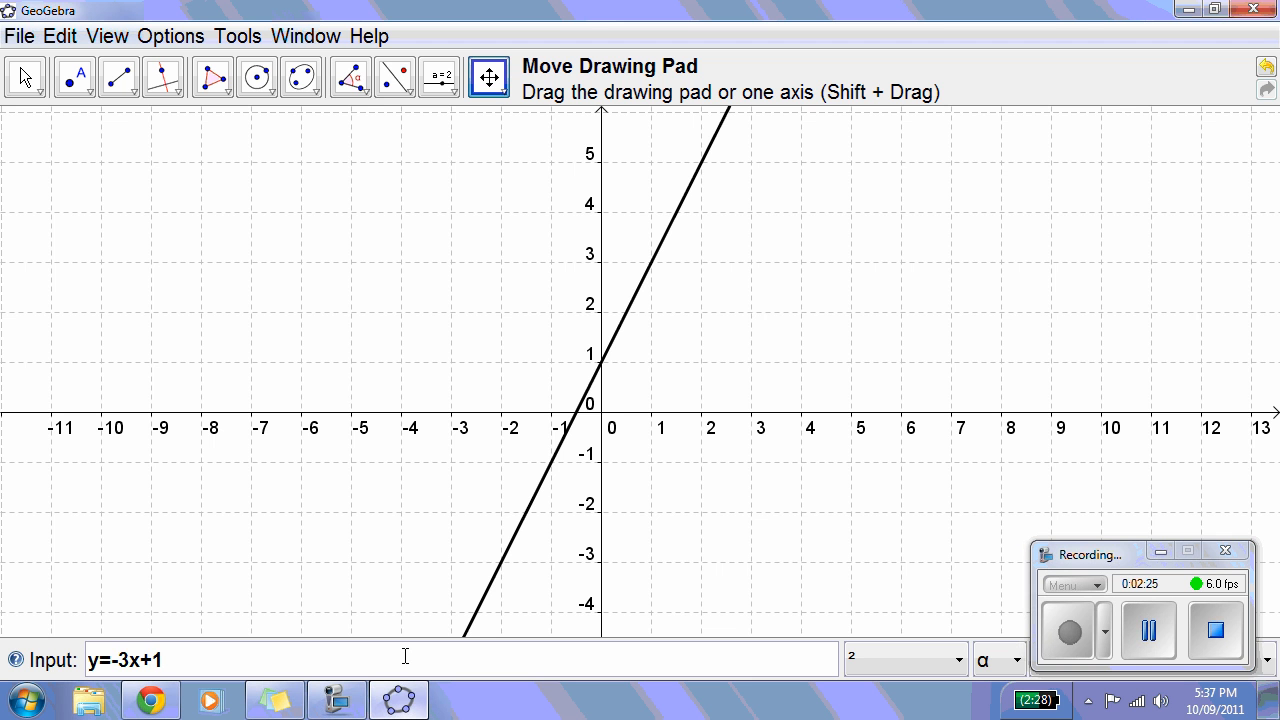
key(Return)
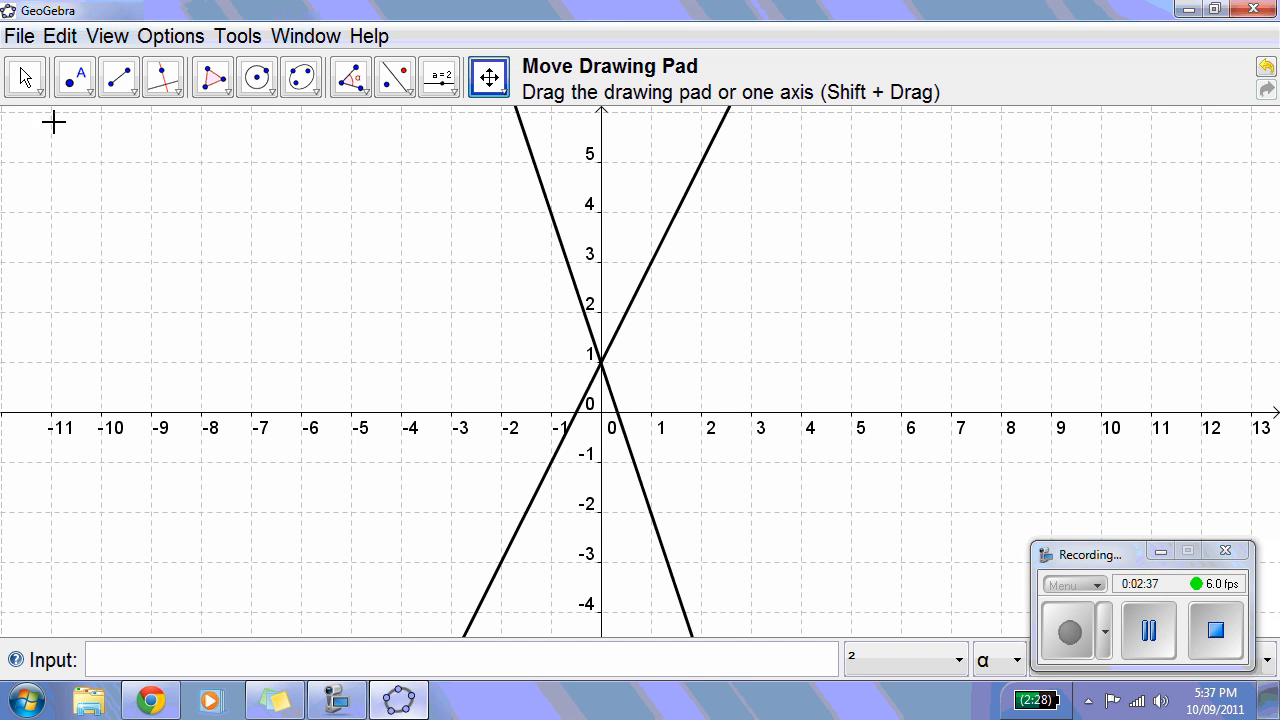
Label the line y = 2x + 1 with its Value and place the label just beside the line's upper end.
click(25, 79)
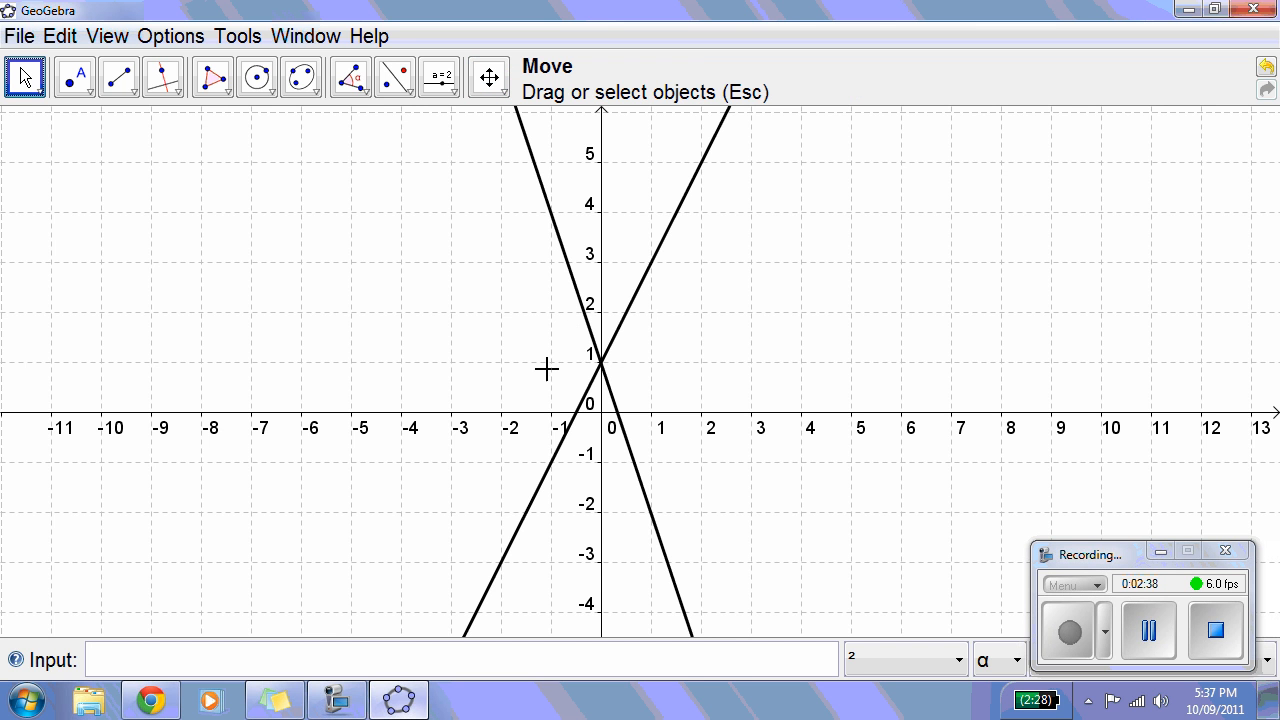
right_click(657, 252)
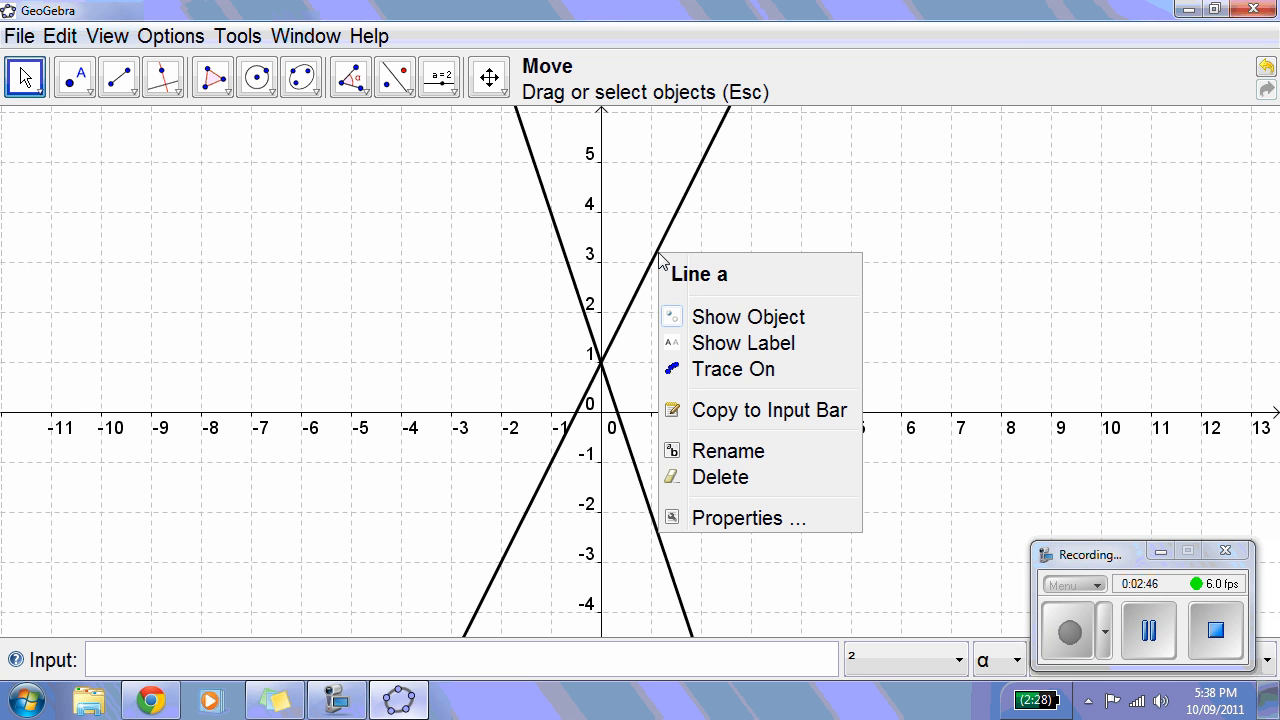
click(735, 517)
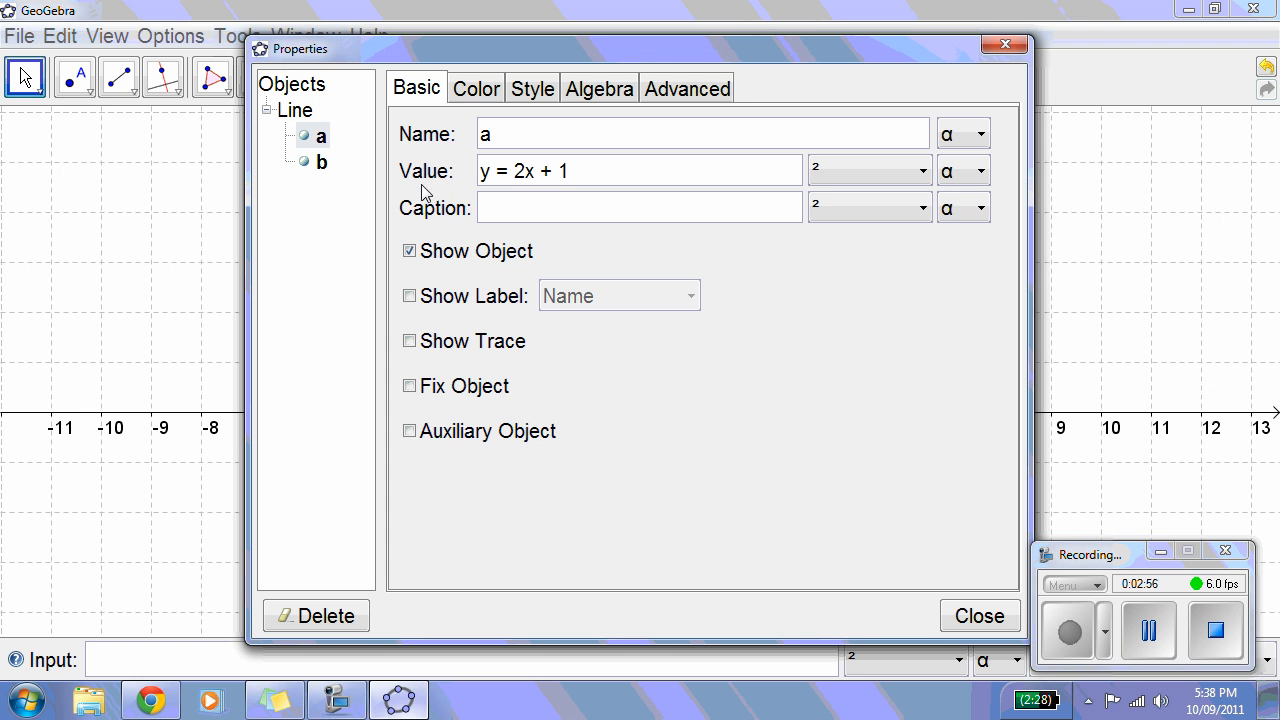
click(410, 298)
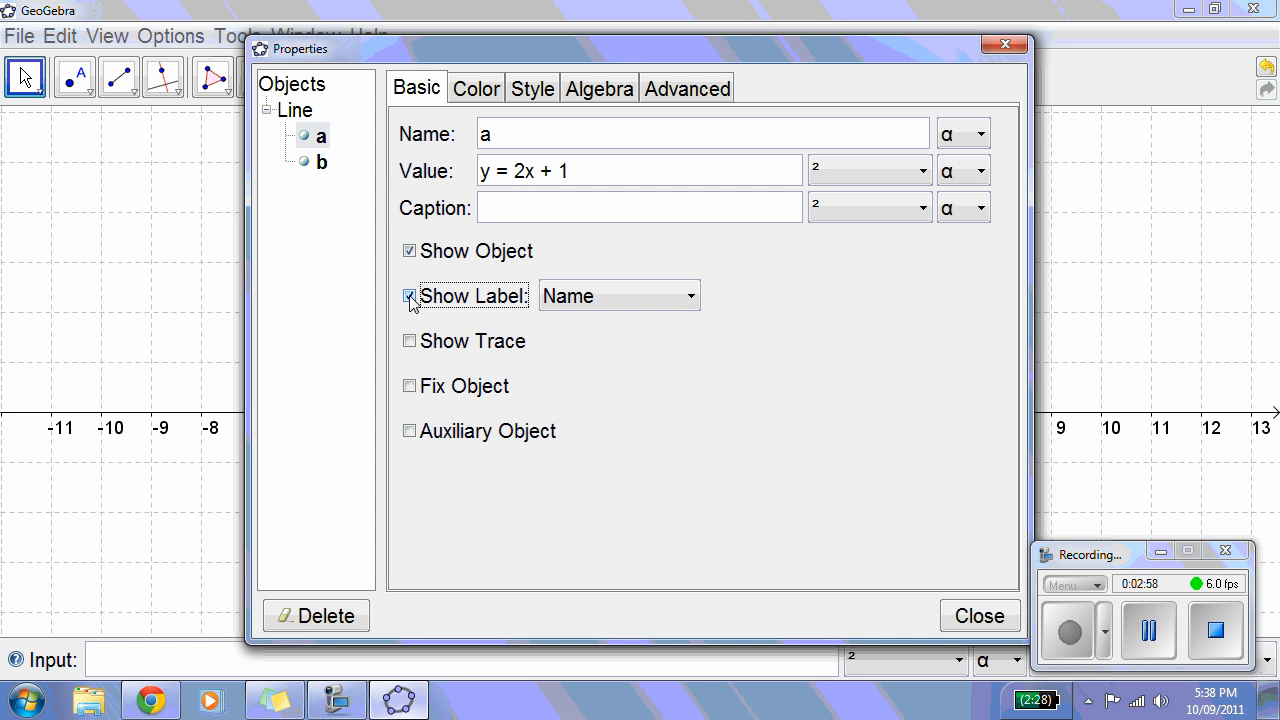
click(677, 300)
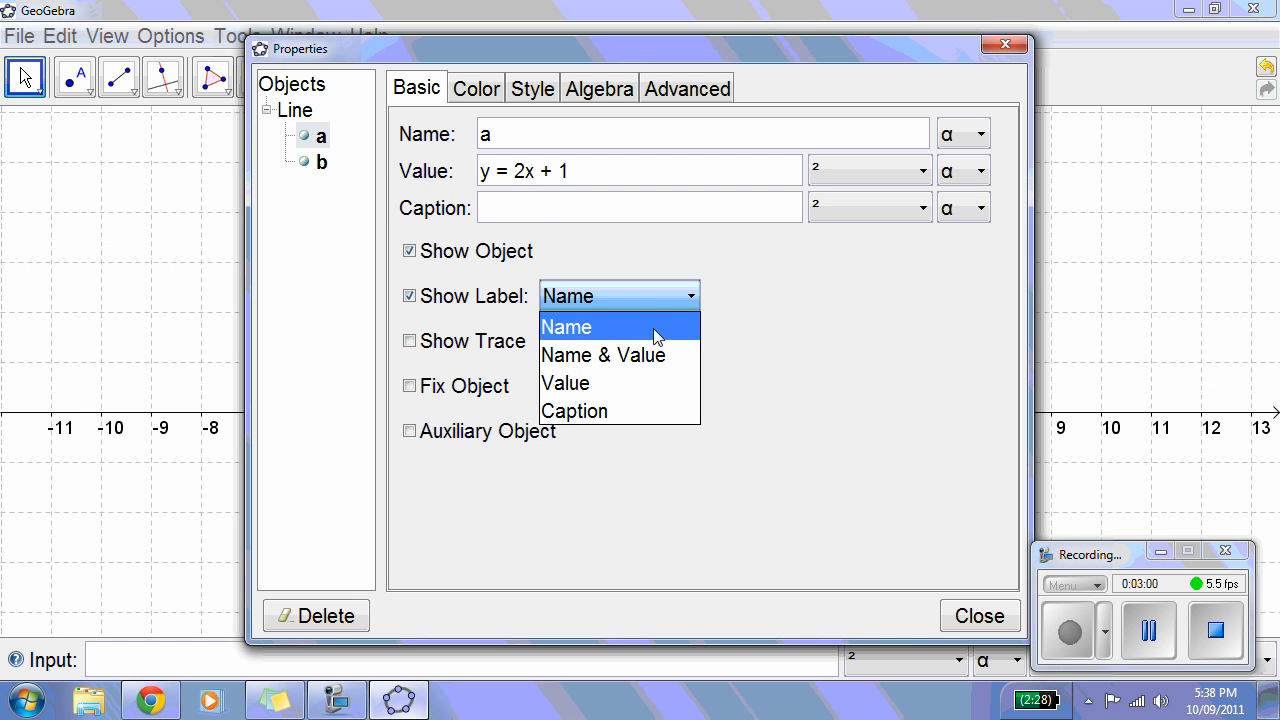
click(638, 385)
click(968, 617)
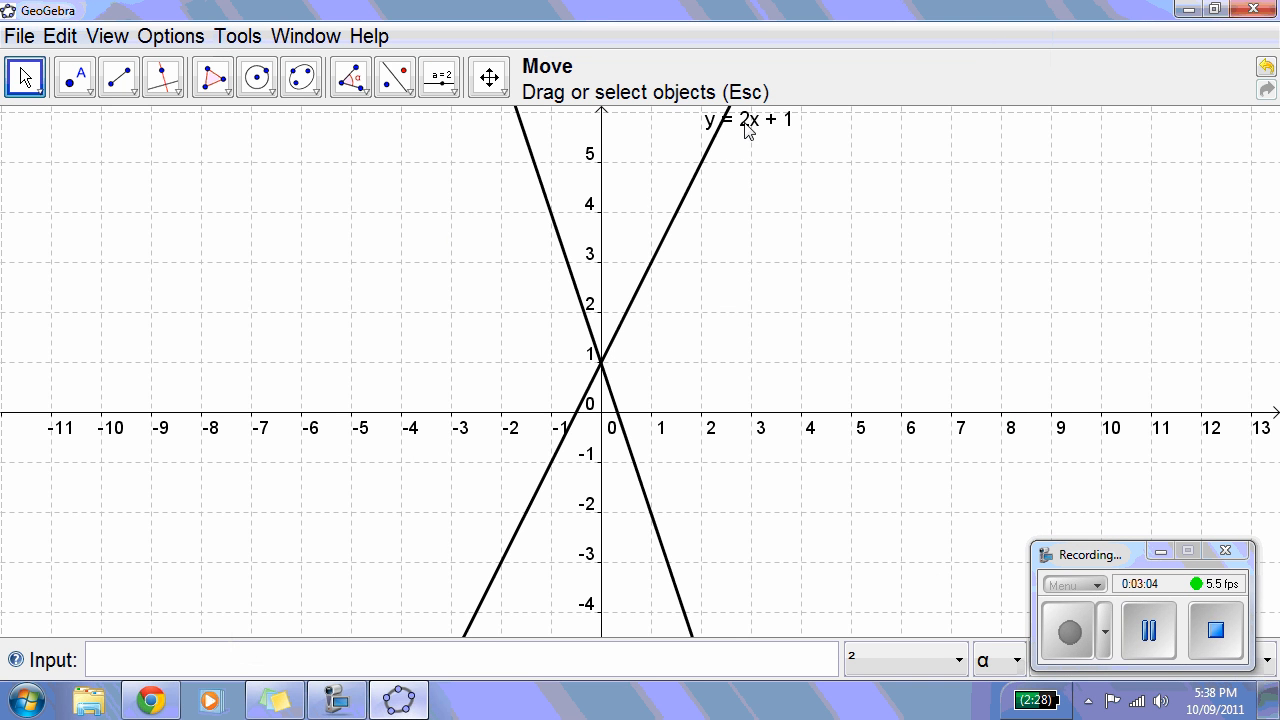
drag(746, 131, 770, 160)
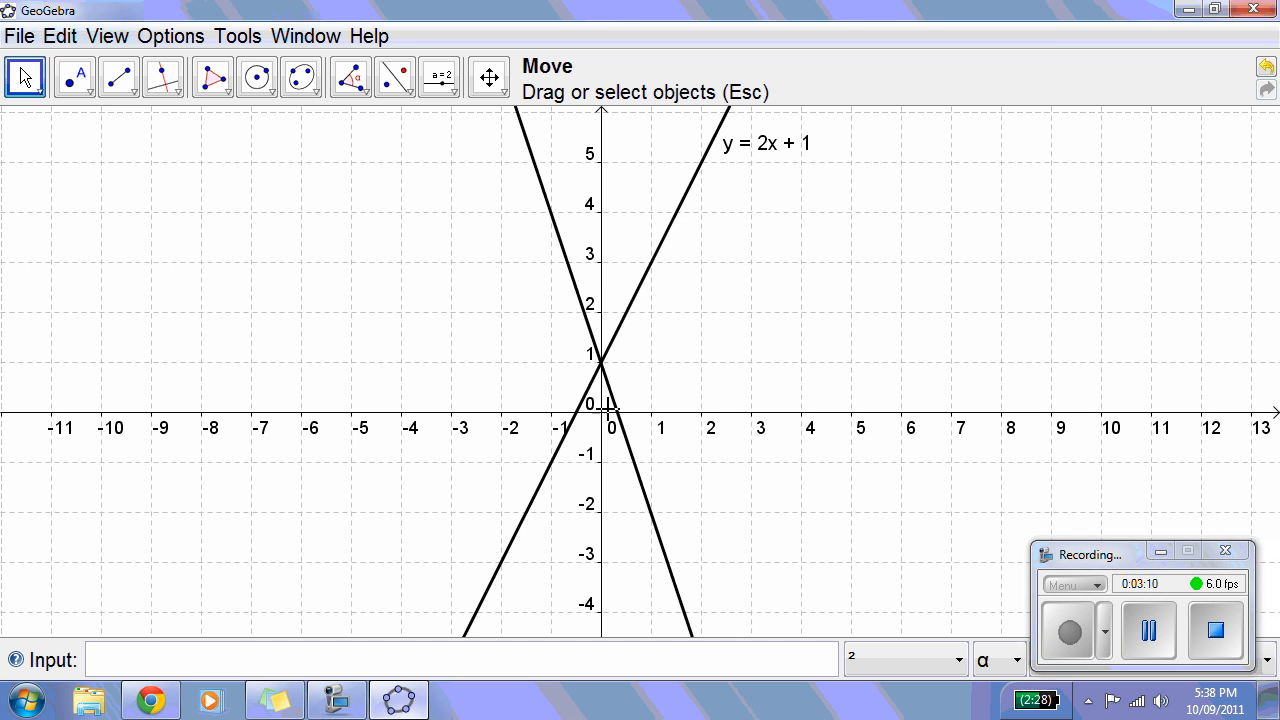
Change the colour of the line y = 2x + 1 and its label to red in its object properties.
right_click(687, 210)
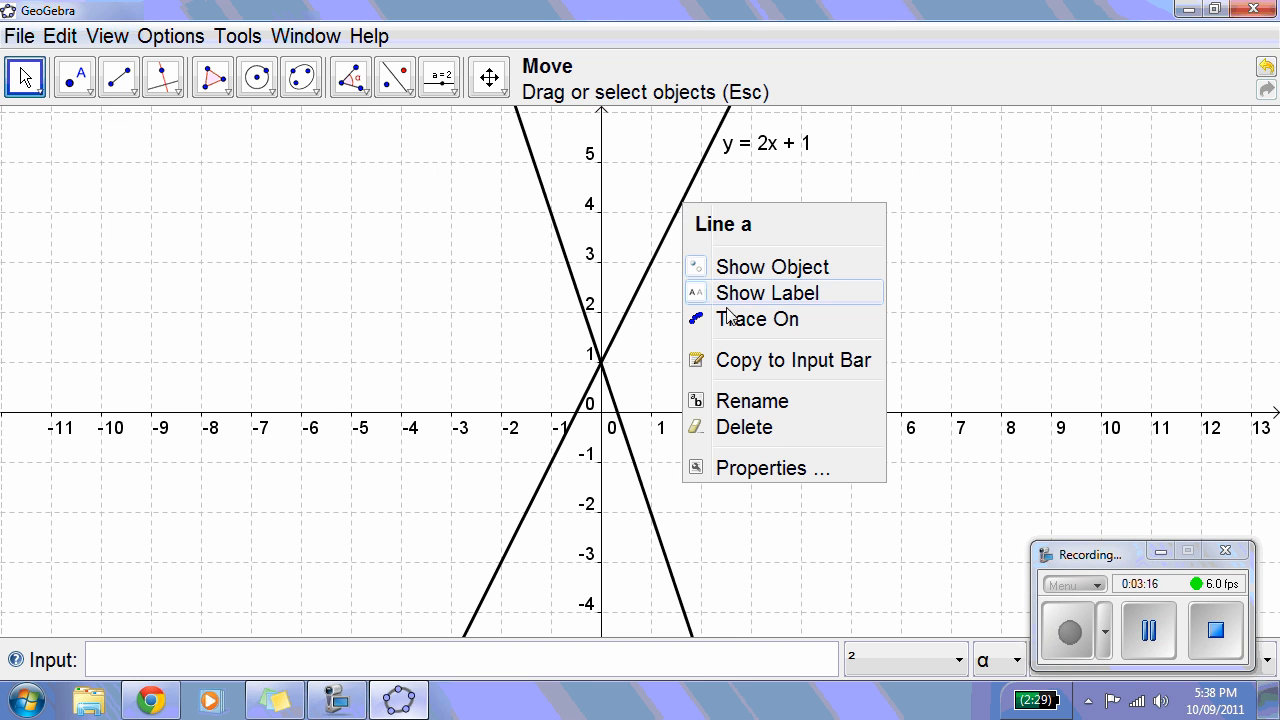
click(752, 476)
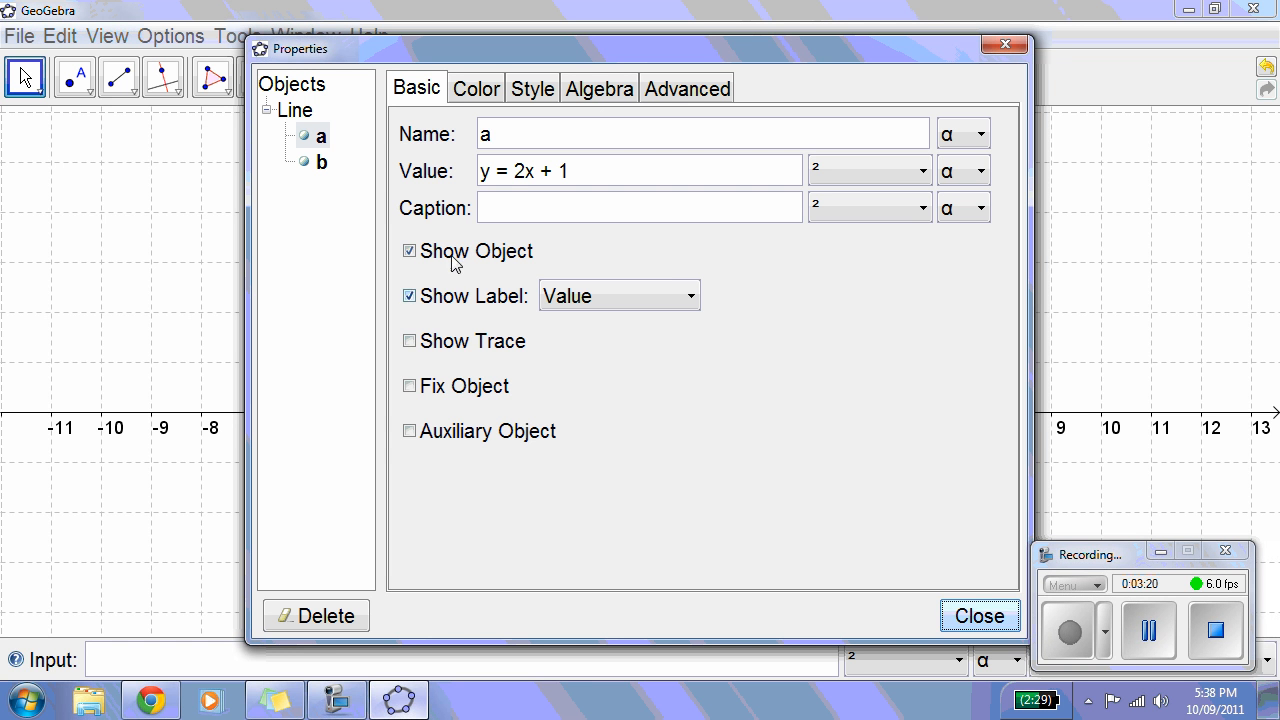
click(475, 90)
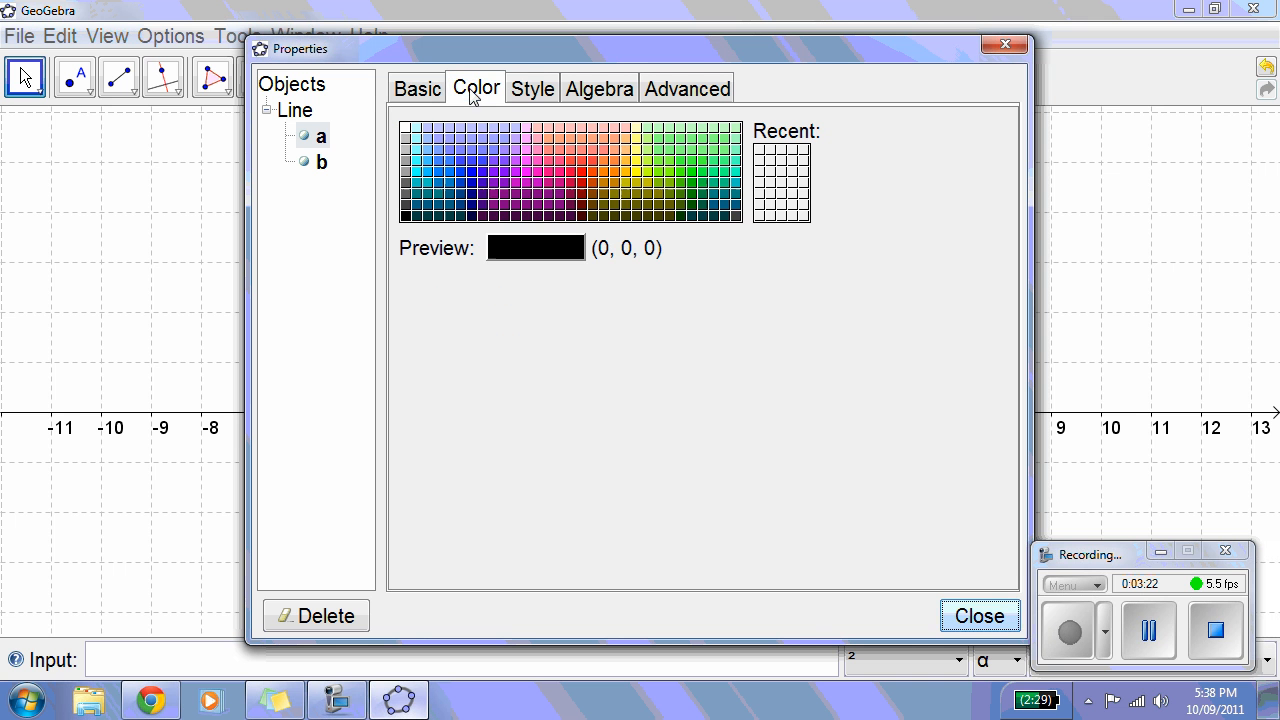
click(585, 173)
click(966, 615)
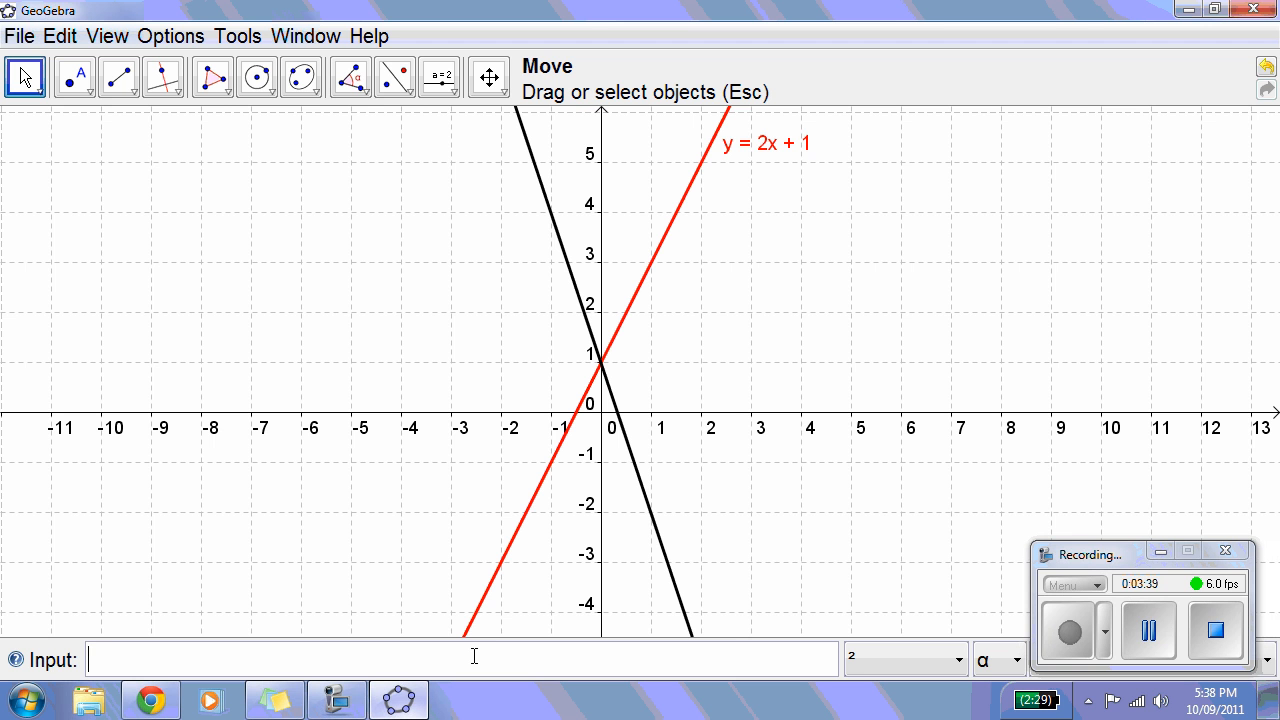
Plot the parabola y=x² on the coordinate grid, inserting the squared exponent from the list of special symbols.
text(y=x)
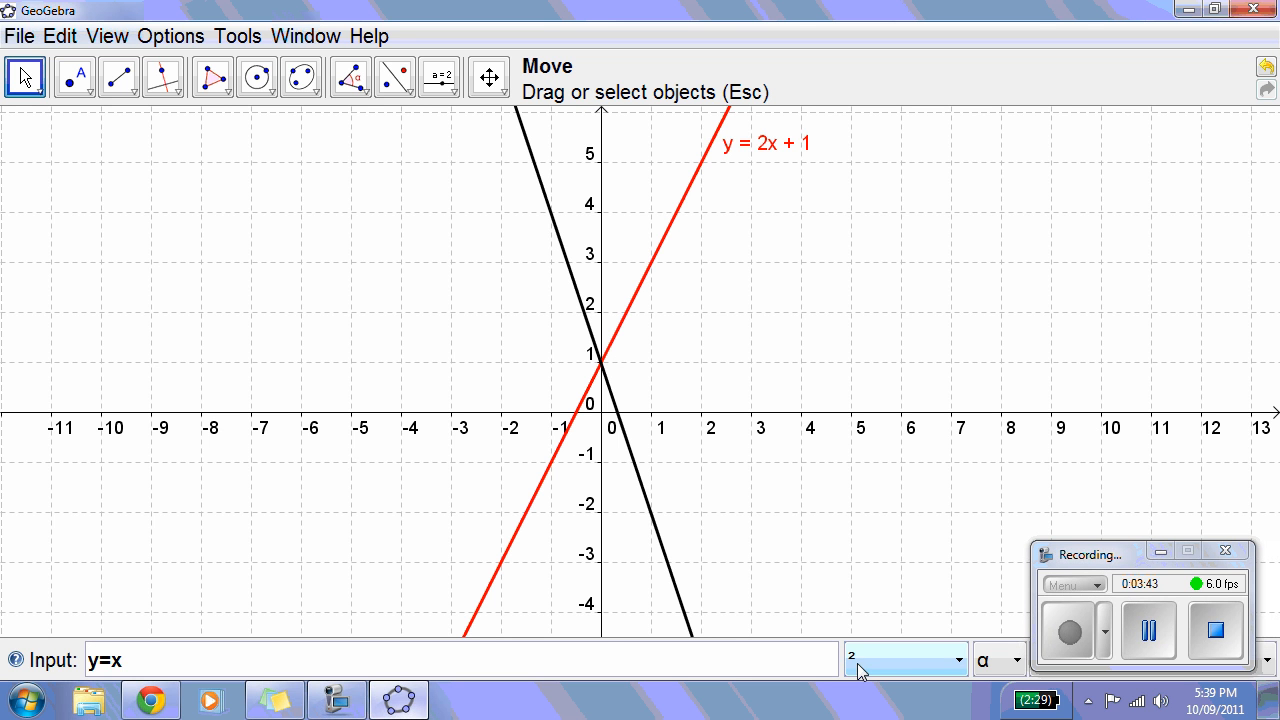
click(960, 664)
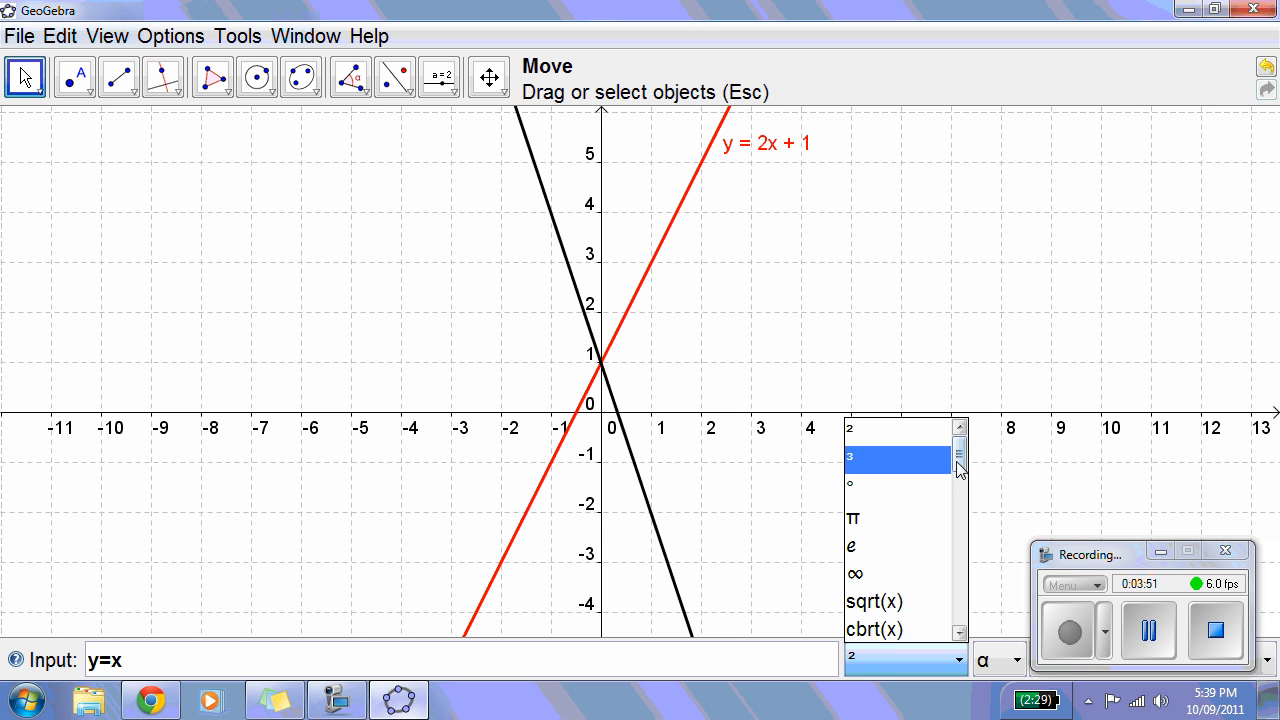
mouse_move(957, 463)
mouse_down()
mouse_move(958, 598)
mouse_move(960, 442)
mouse_up()
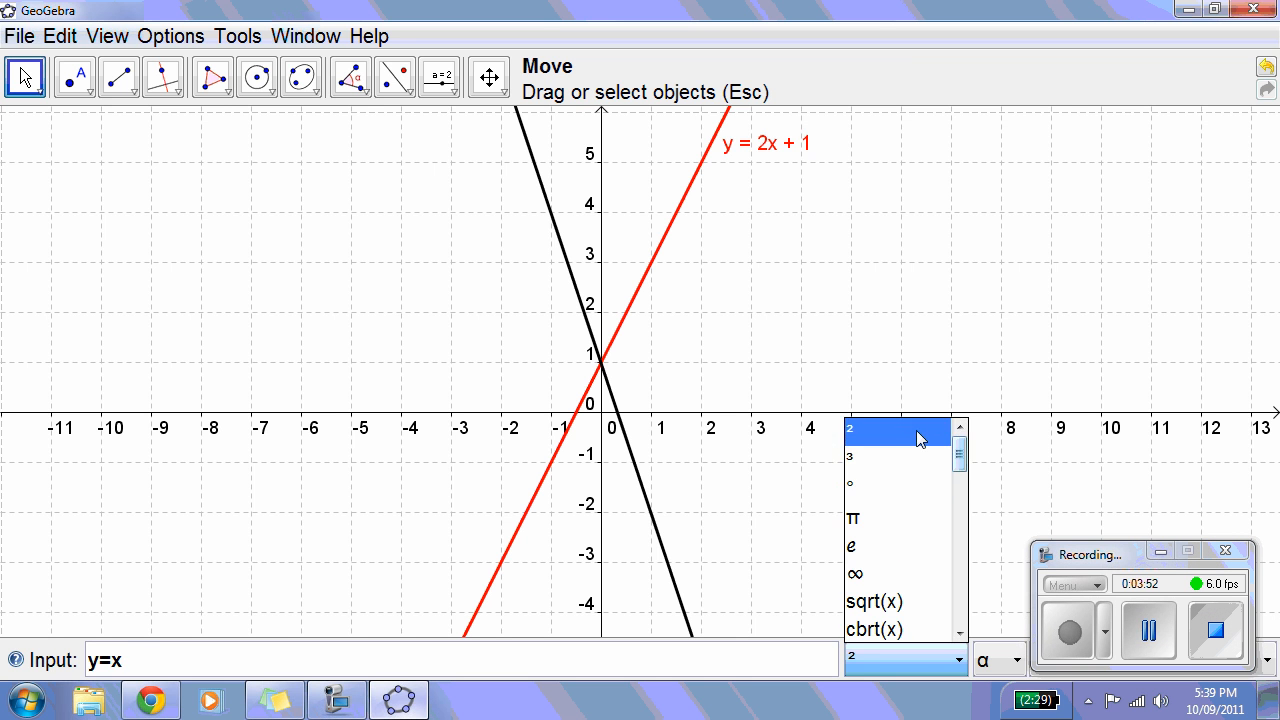
click(918, 437)
key(Return)
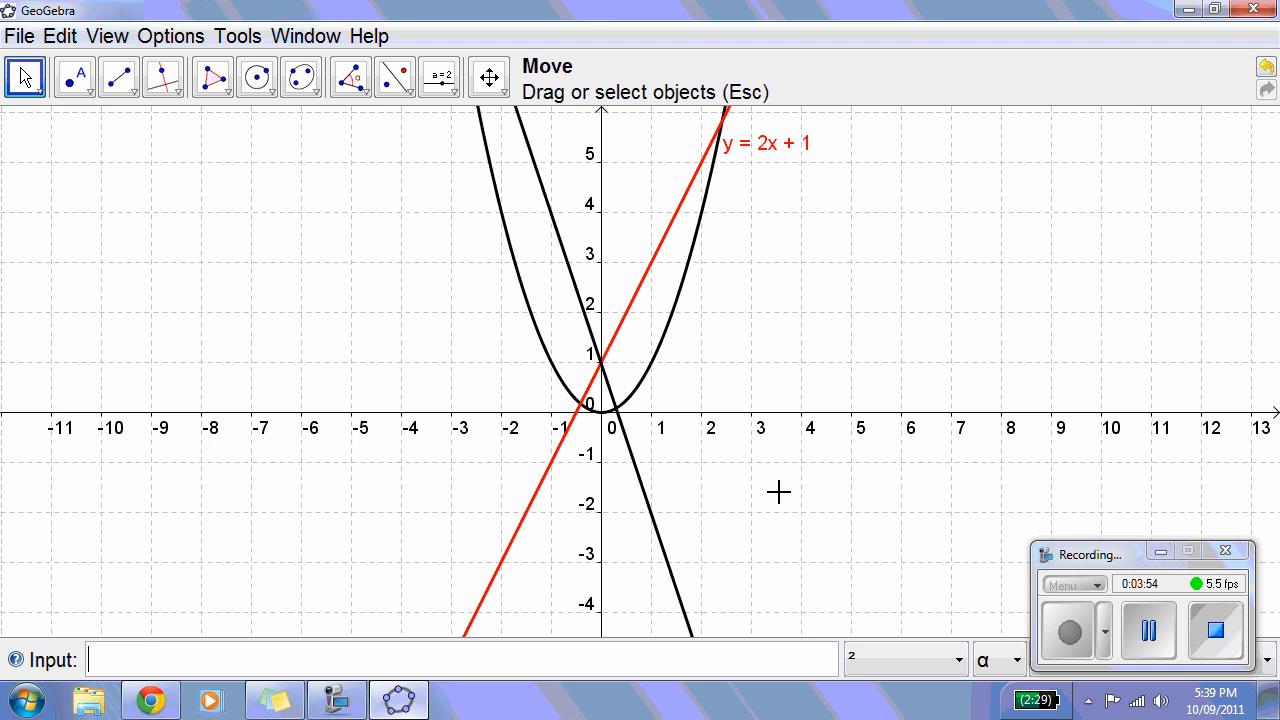